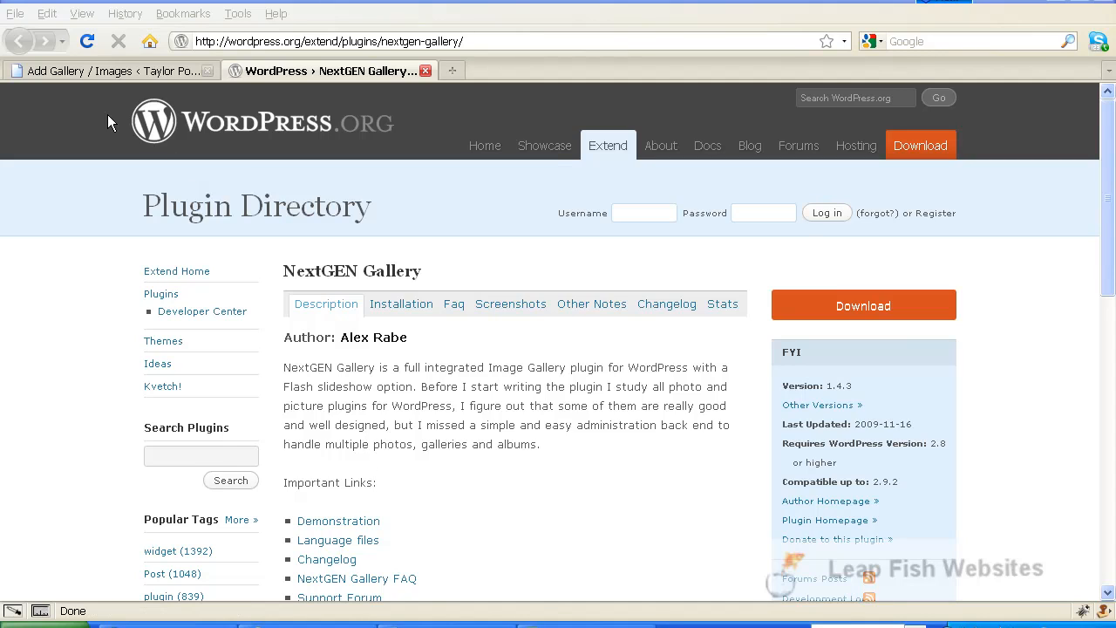
Step: Return to the Add Gallery / Images page and review the notice confirming 2 pictures were added
click(54, 70)
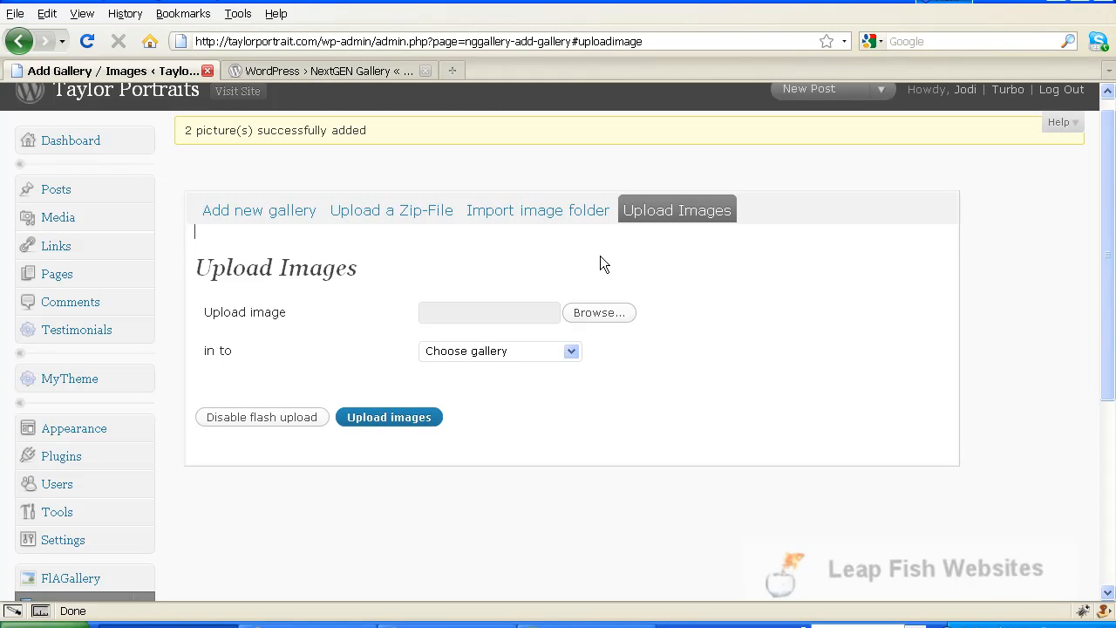
scroll(671, 355, down, 4)
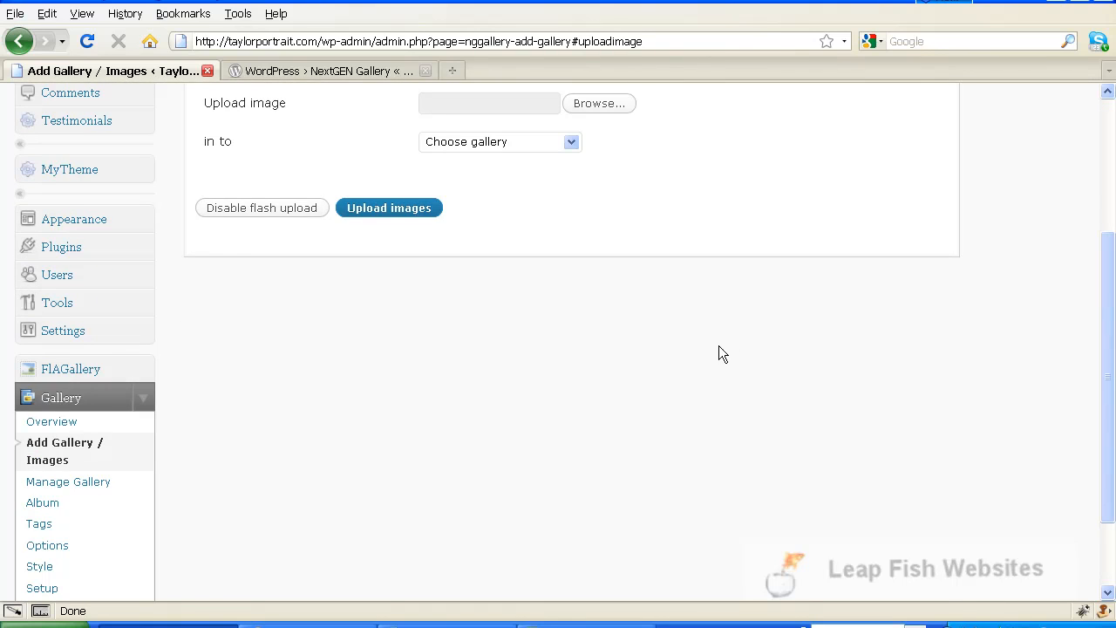
scroll(719, 346, up, 4)
scroll(717, 346, down, 3)
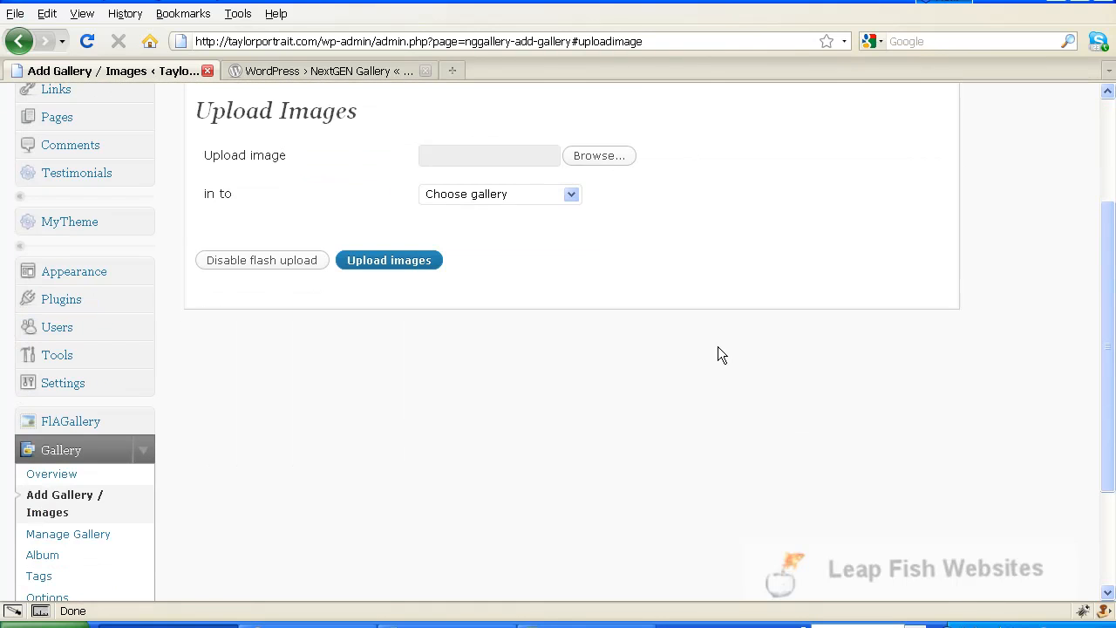
scroll(714, 375, down, 3)
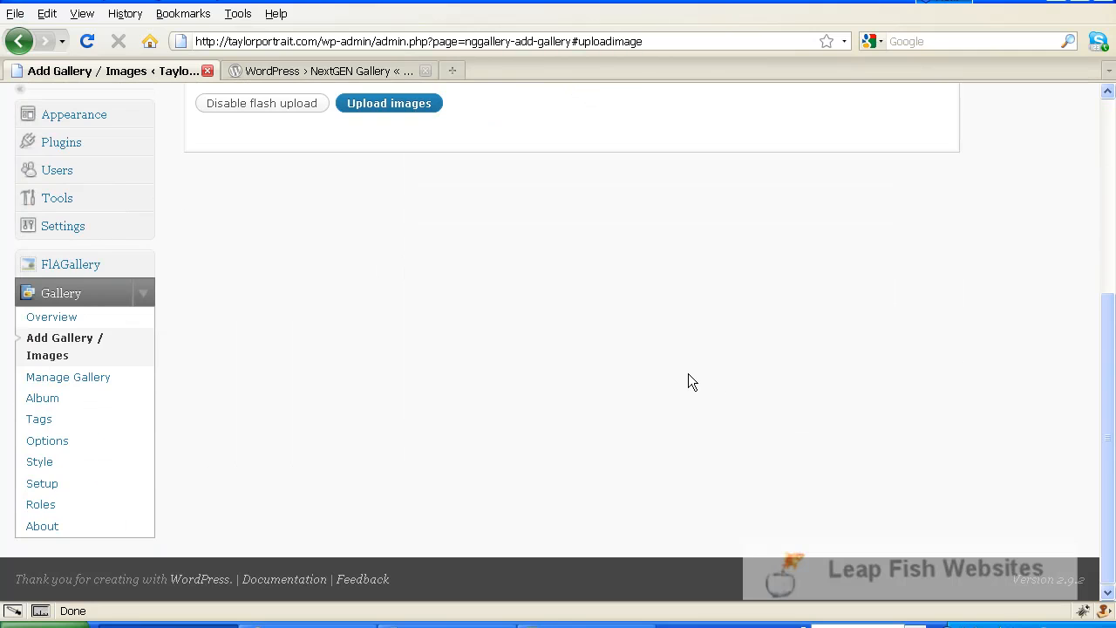
scroll(844, 387, up, 6)
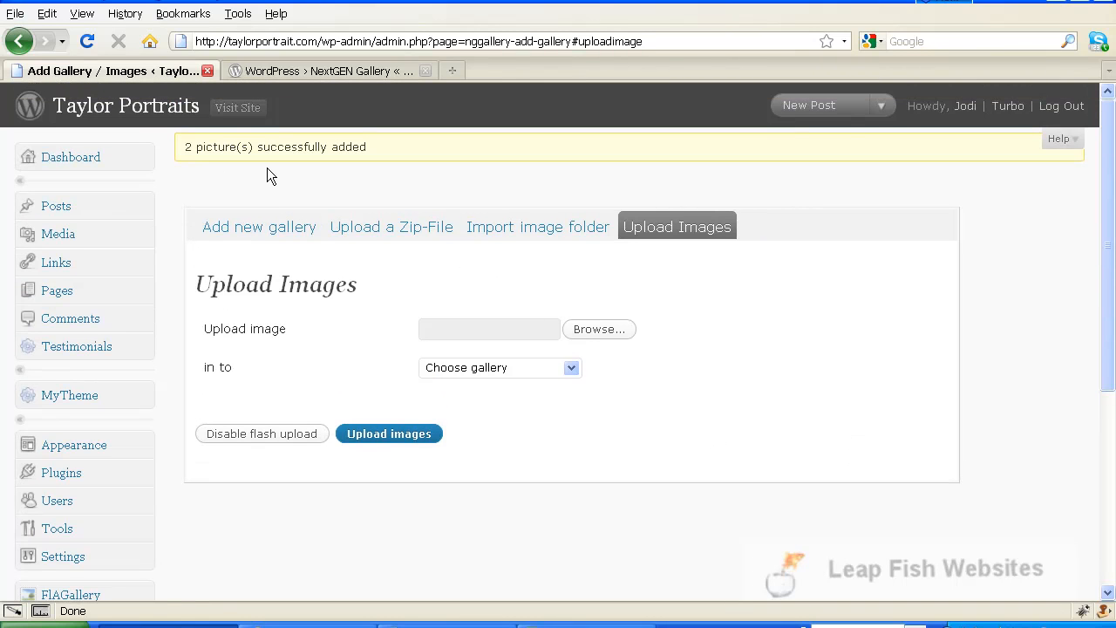
scroll(729, 408, down, 5)
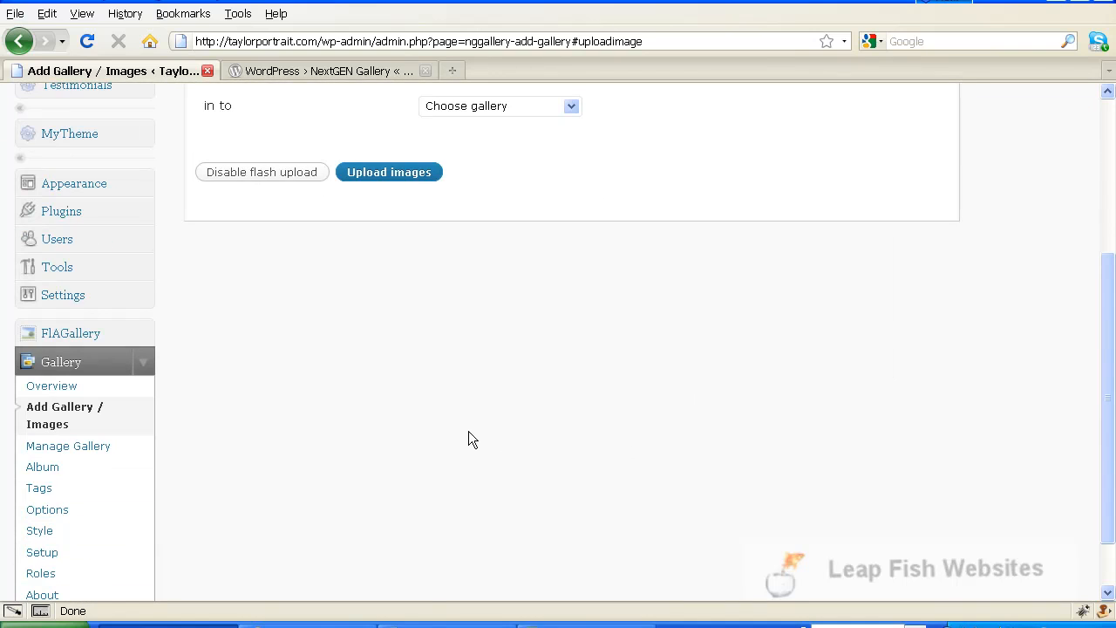
Step: Open the 'Jason Borne Wedding' gallery from Manage Gallery and scroll down to its image table
click(62, 456)
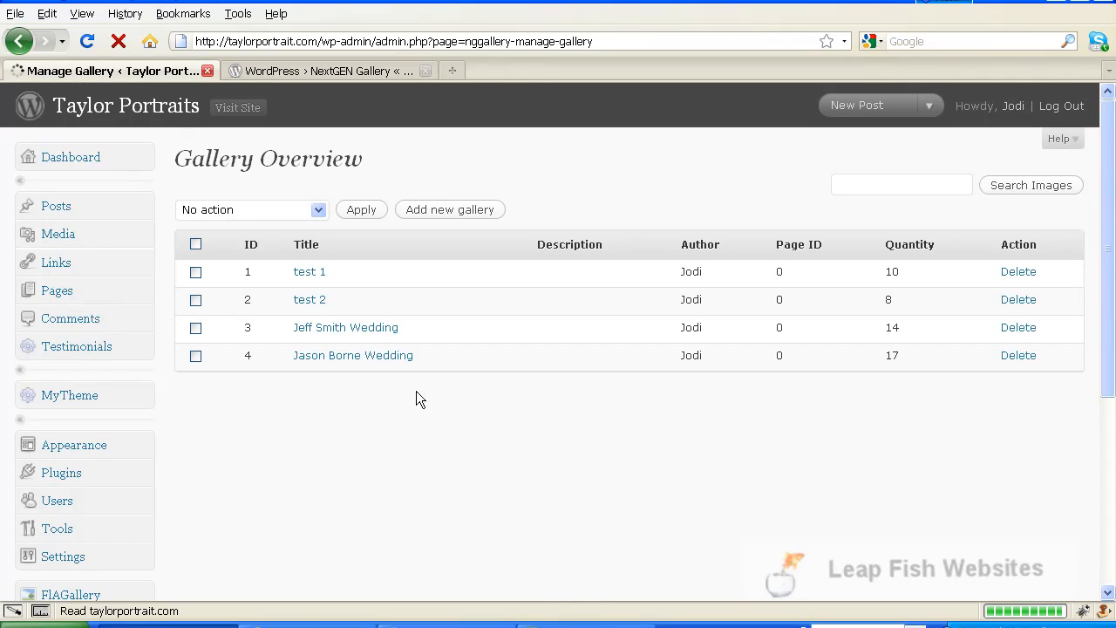
click(358, 364)
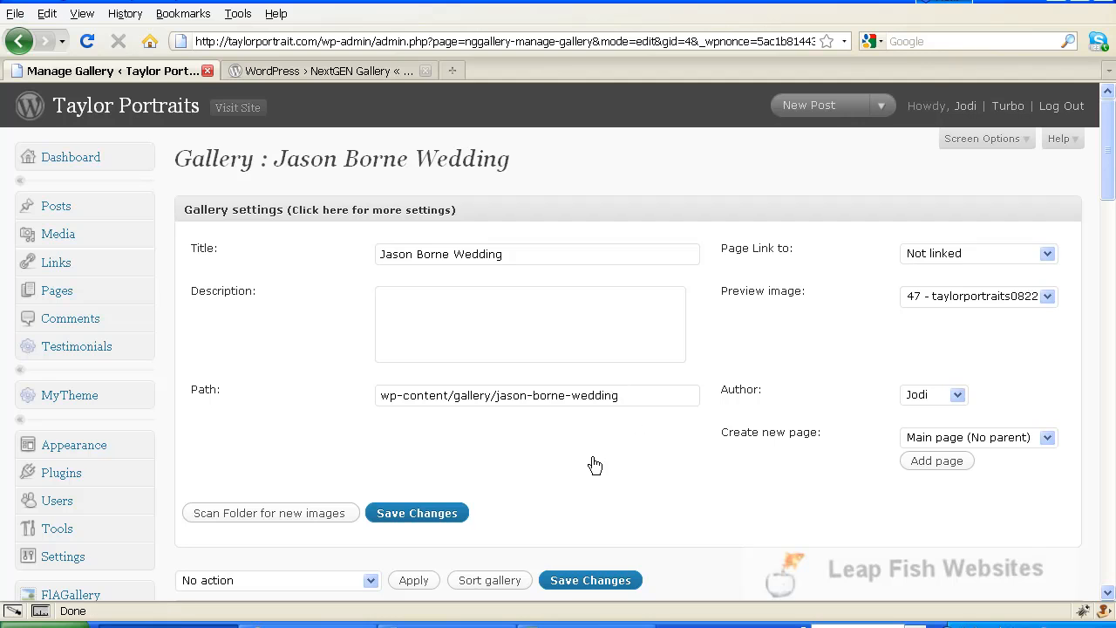
scroll(592, 469, down, 5)
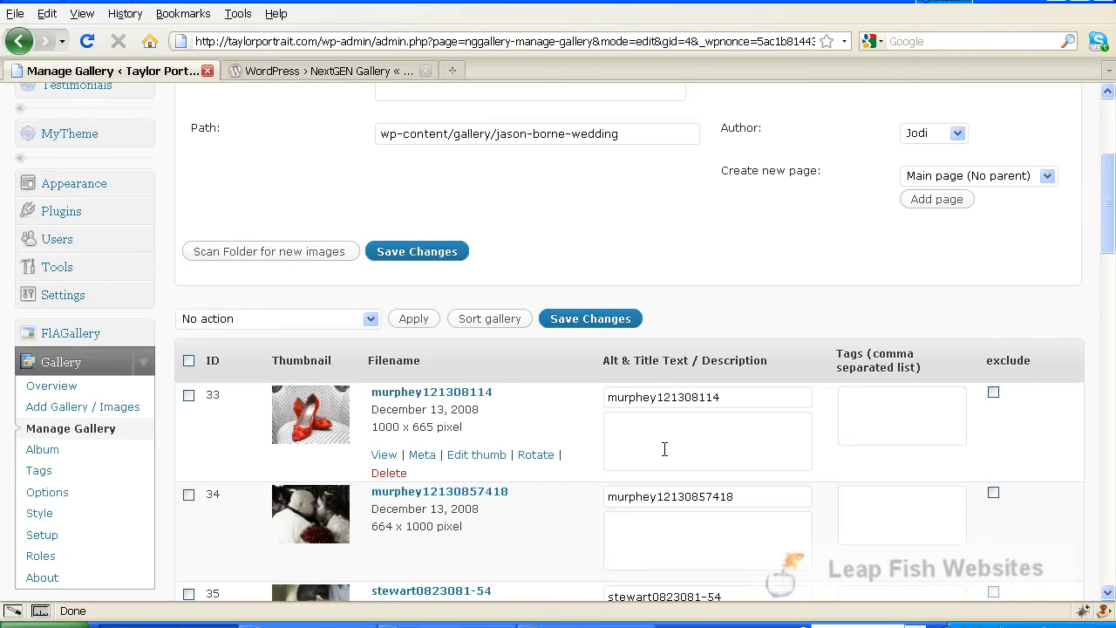
scroll(590, 471, down, 2)
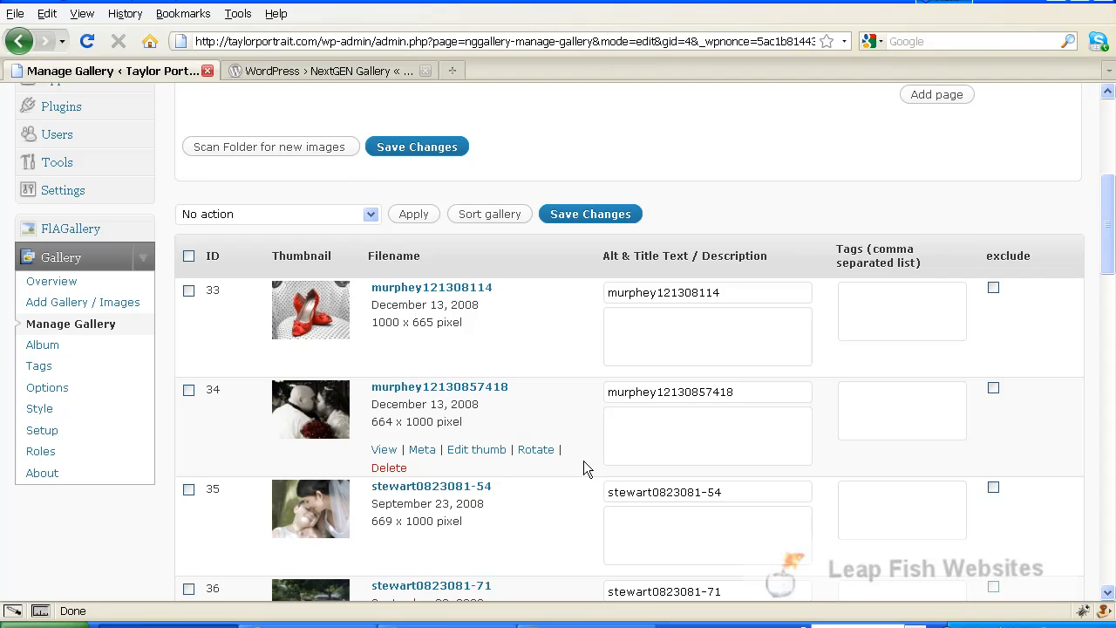
scroll(584, 469, down, 7)
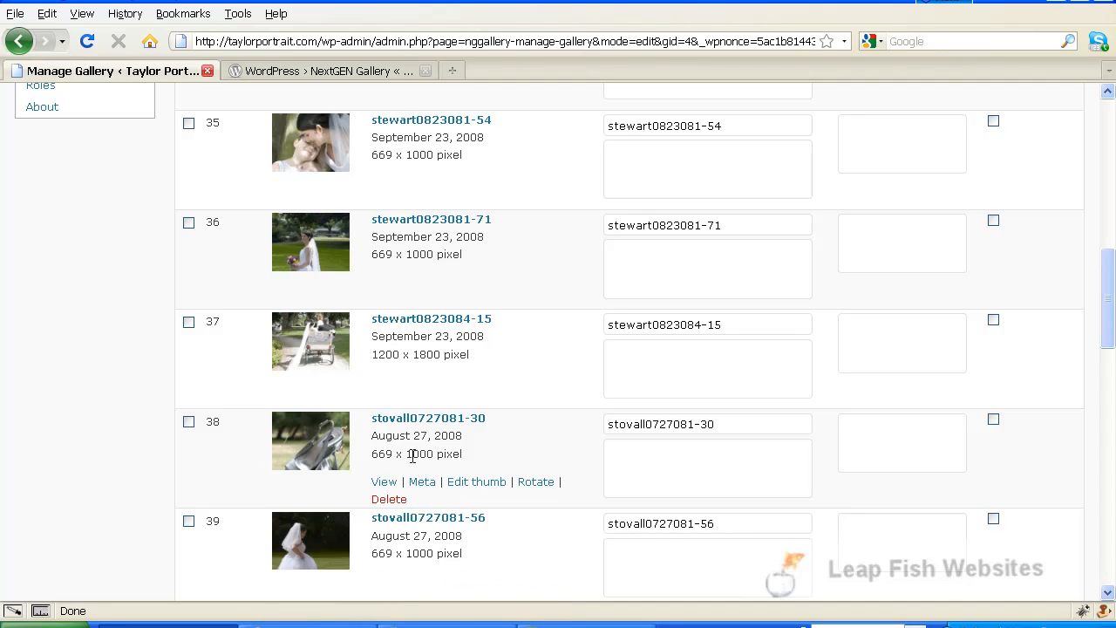
Step: Recrop image 38's thumbnail to the lower part framing the silver shoes and update it
click(478, 484)
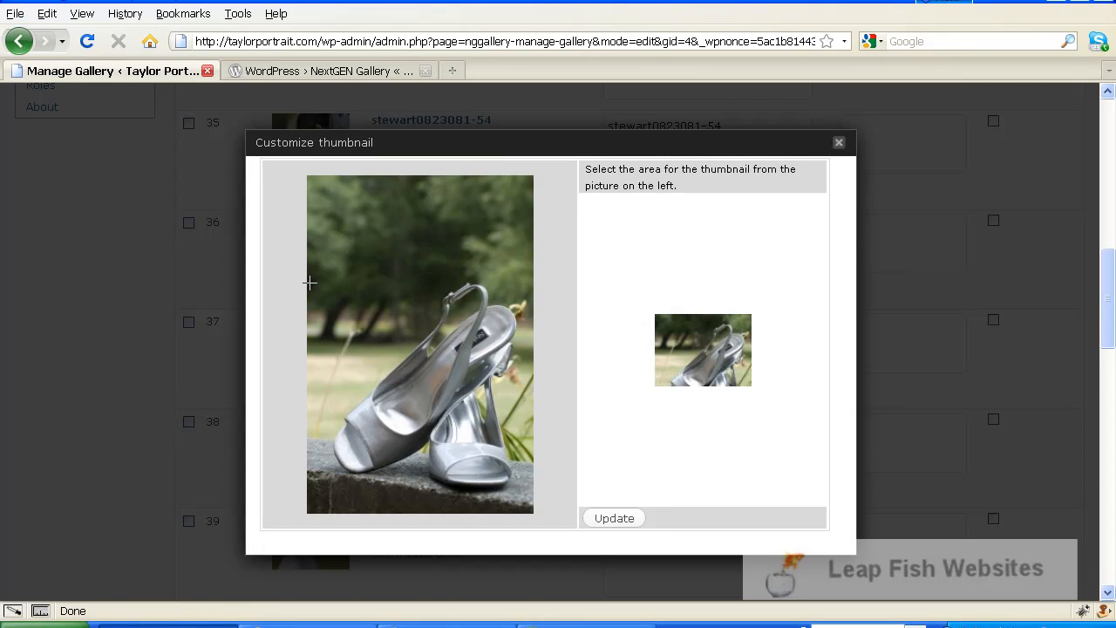
mouse_move(310, 283)
mouse_down()
mouse_move(501, 513)
mouse_move(582, 531)
mouse_move(553, 550)
mouse_up()
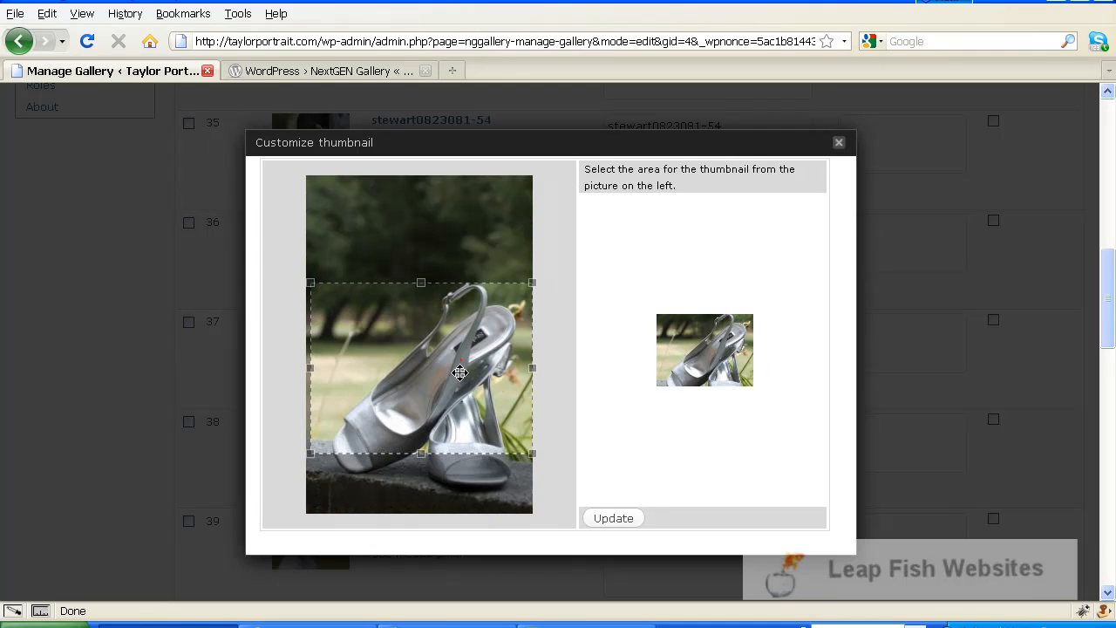
mouse_move(432, 375)
mouse_down()
mouse_move(428, 406)
mouse_move(428, 371)
mouse_move(426, 388)
mouse_up()
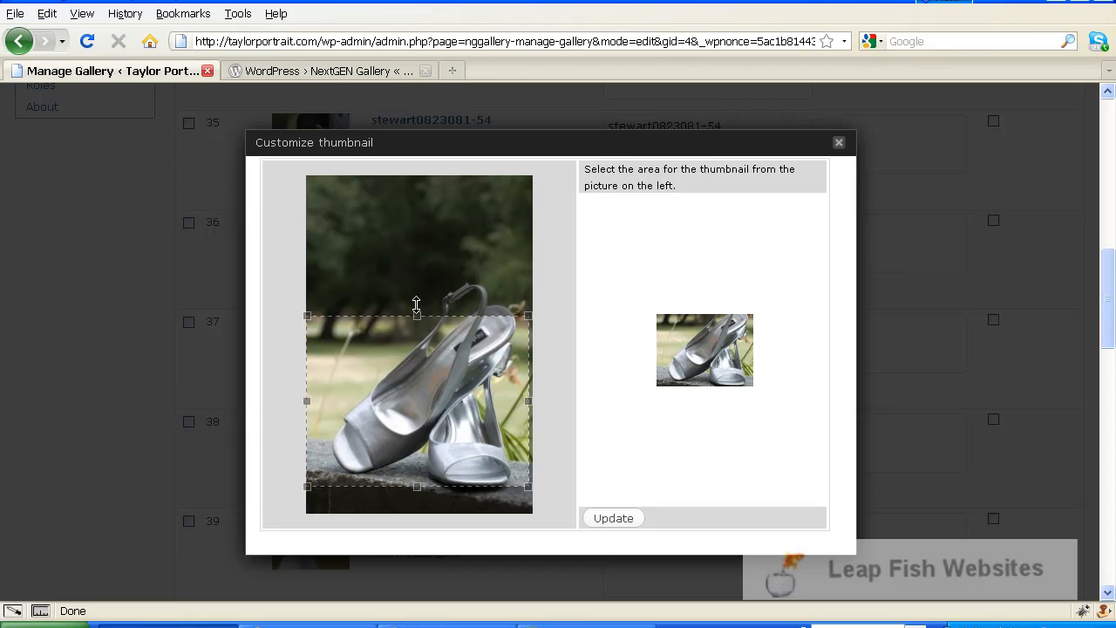
click(614, 518)
Step: Recrop image 49's first-dance thumbnail (taylorportraitshoffman3-29) around the couple, then close the editor
click(839, 143)
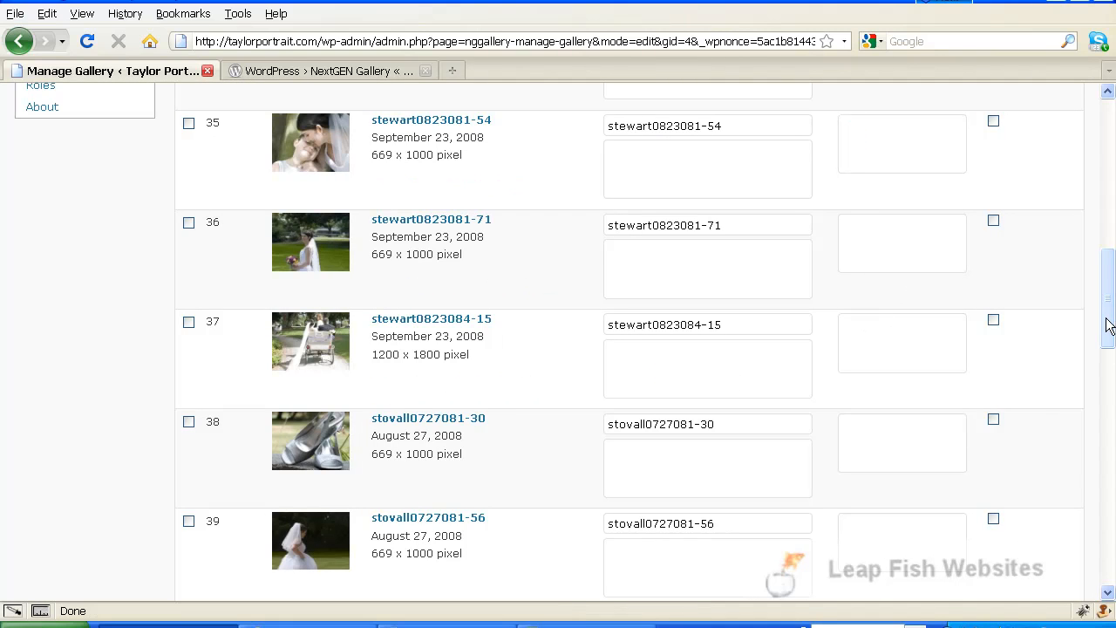
drag(1110, 321, 1113, 539)
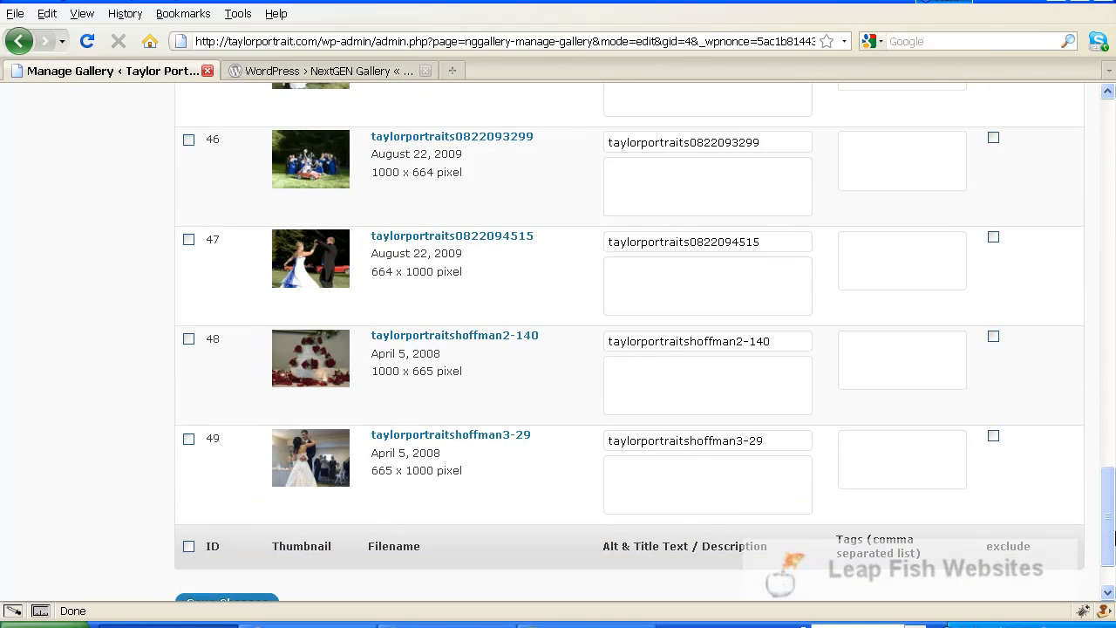
mouse_move(425, 498)
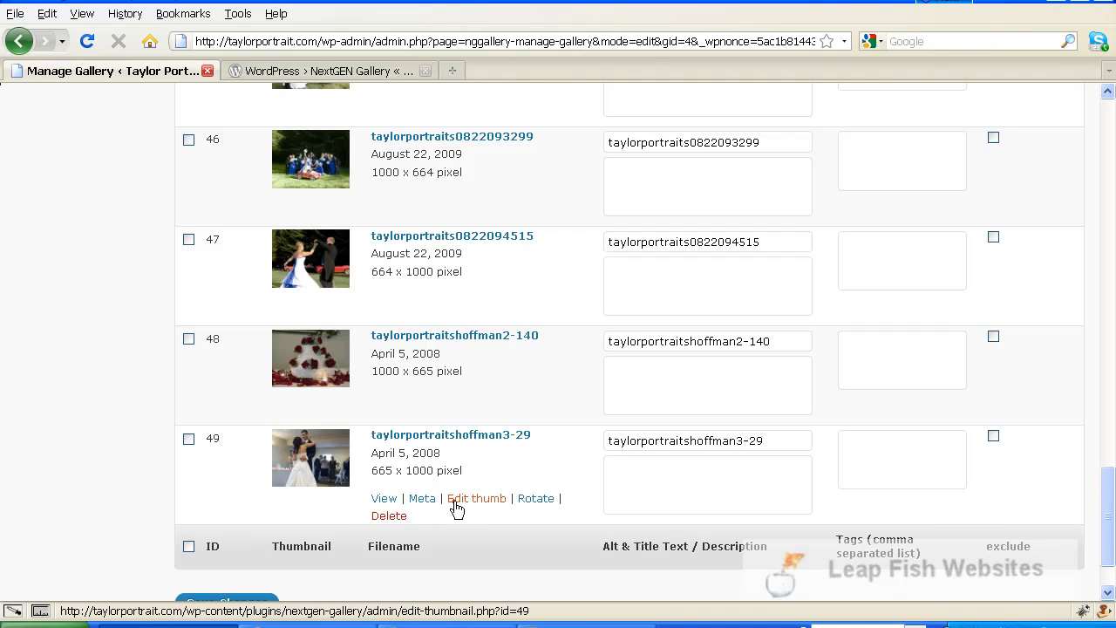
click(457, 503)
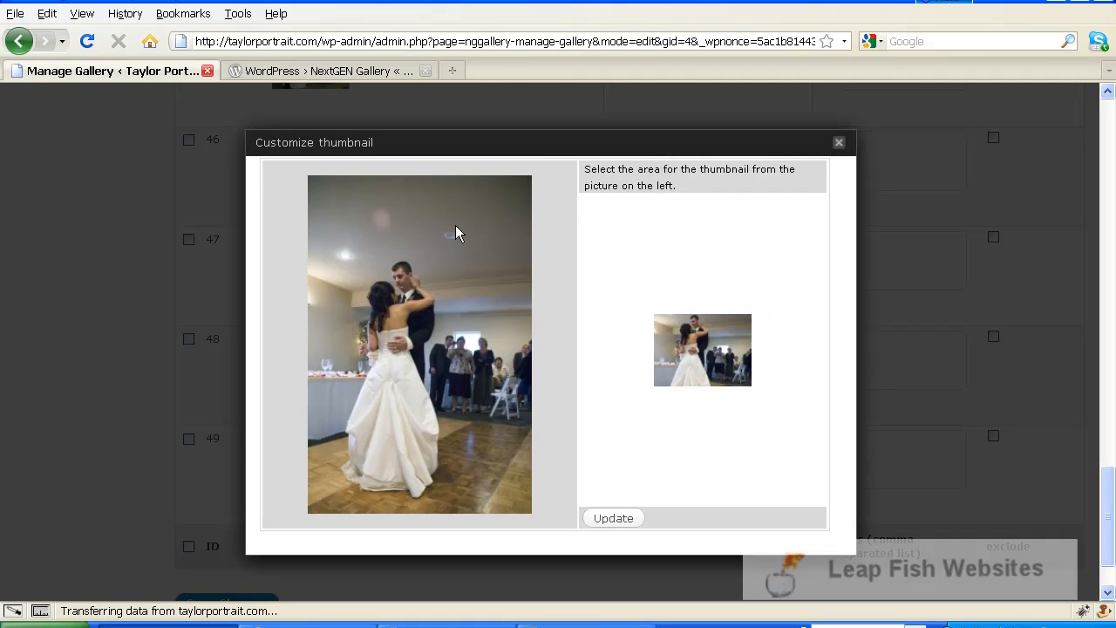
drag(315, 231, 491, 388)
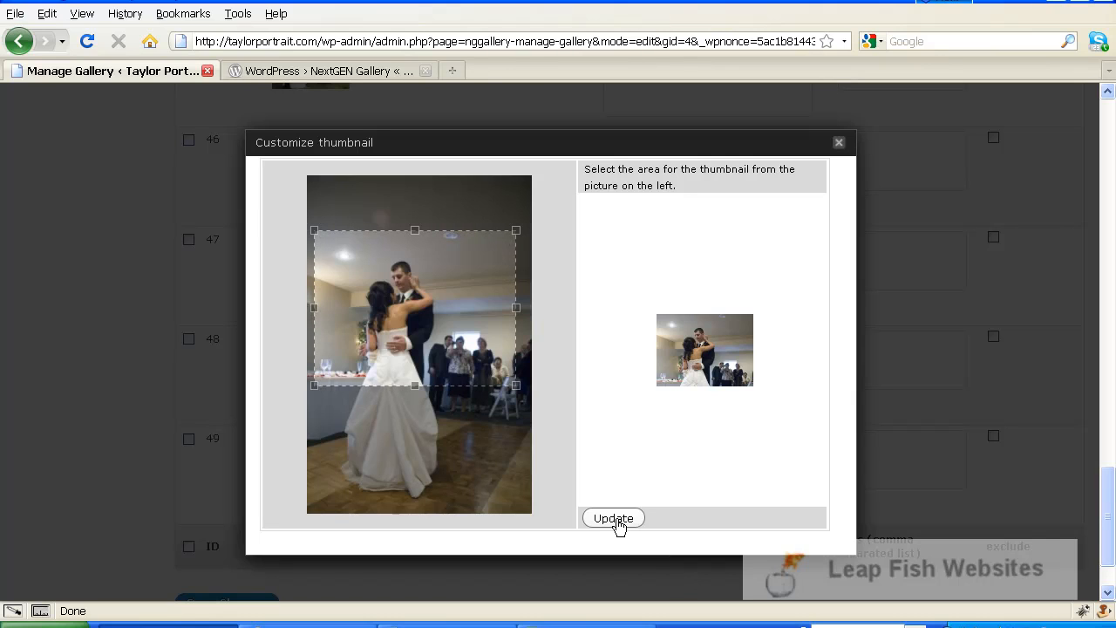
click(617, 523)
click(617, 523)
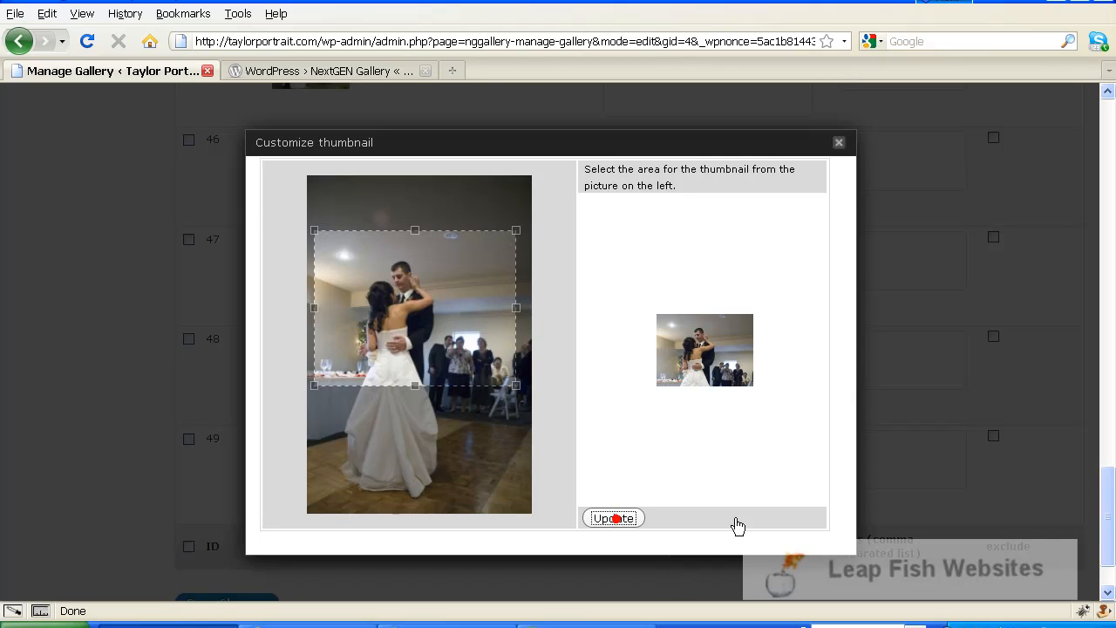
click(838, 144)
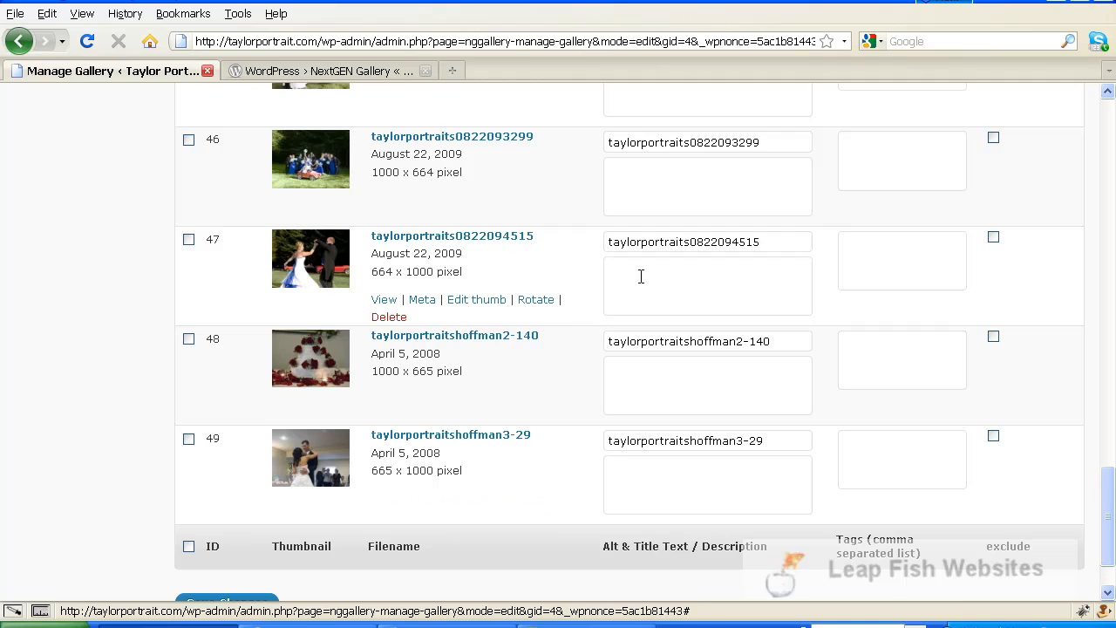
scroll(891, 261, up, 1)
scroll(888, 259, up, 5)
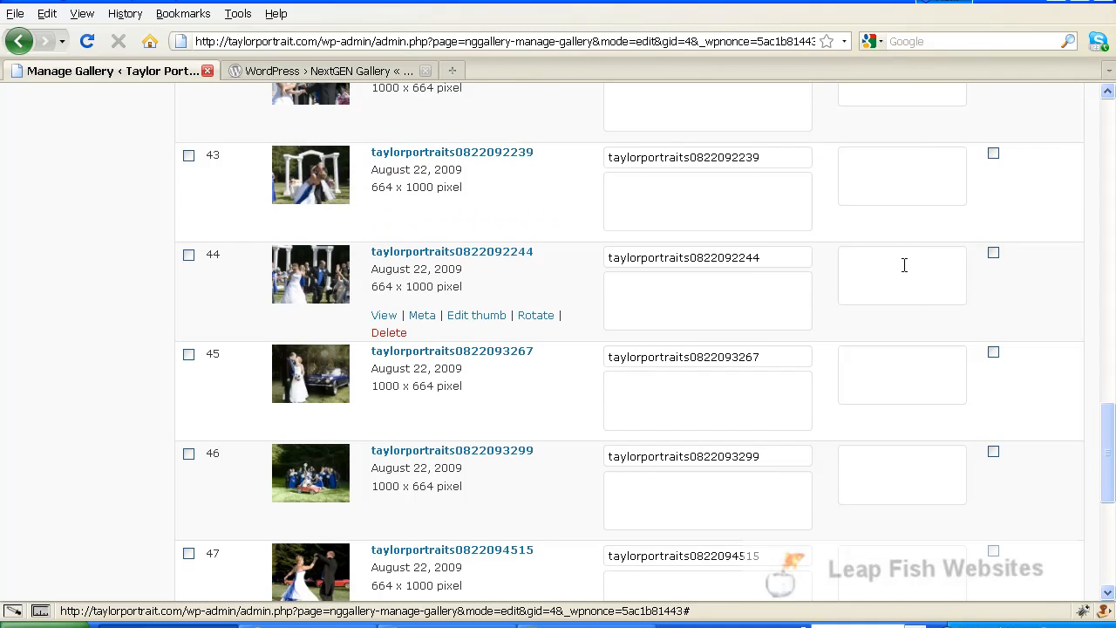
scroll(903, 262, down, 8)
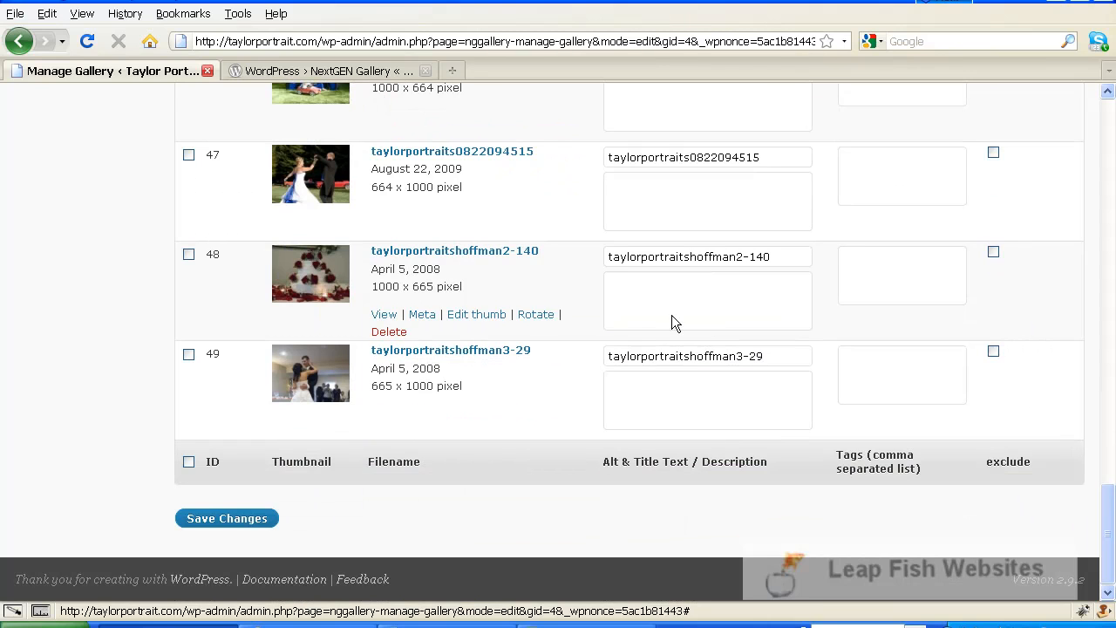
scroll(796, 386, up, 12)
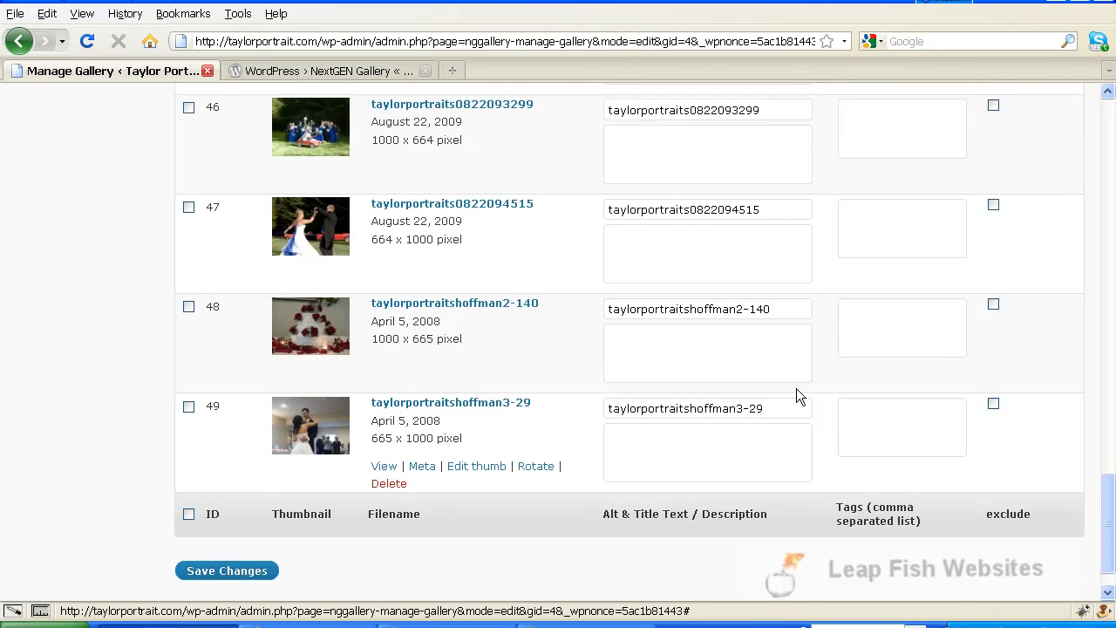
scroll(796, 382, up, 19)
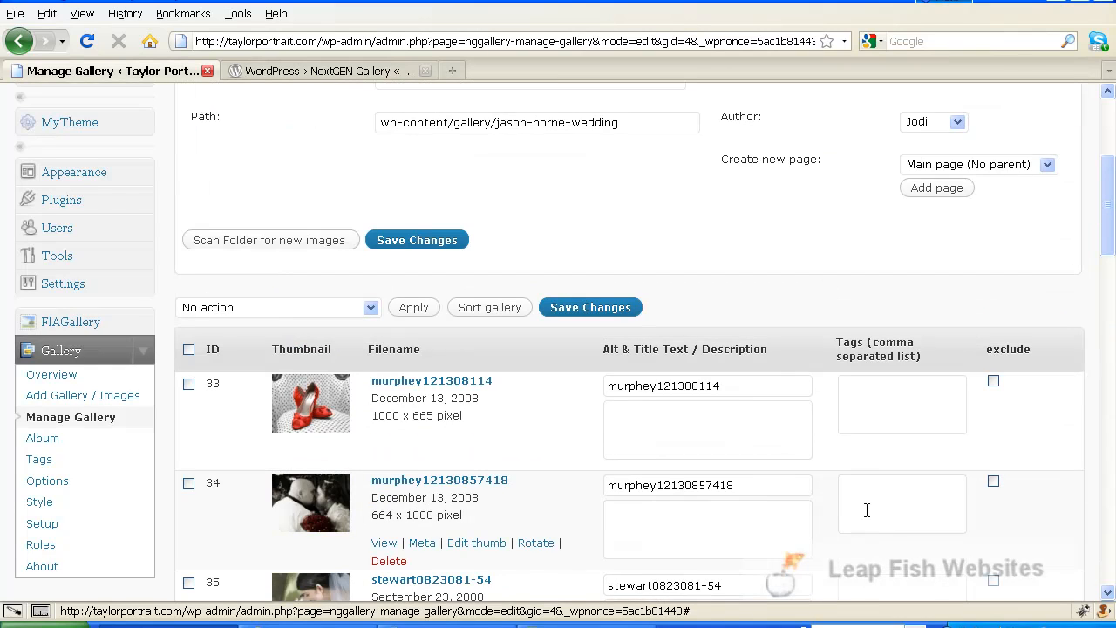
click(590, 307)
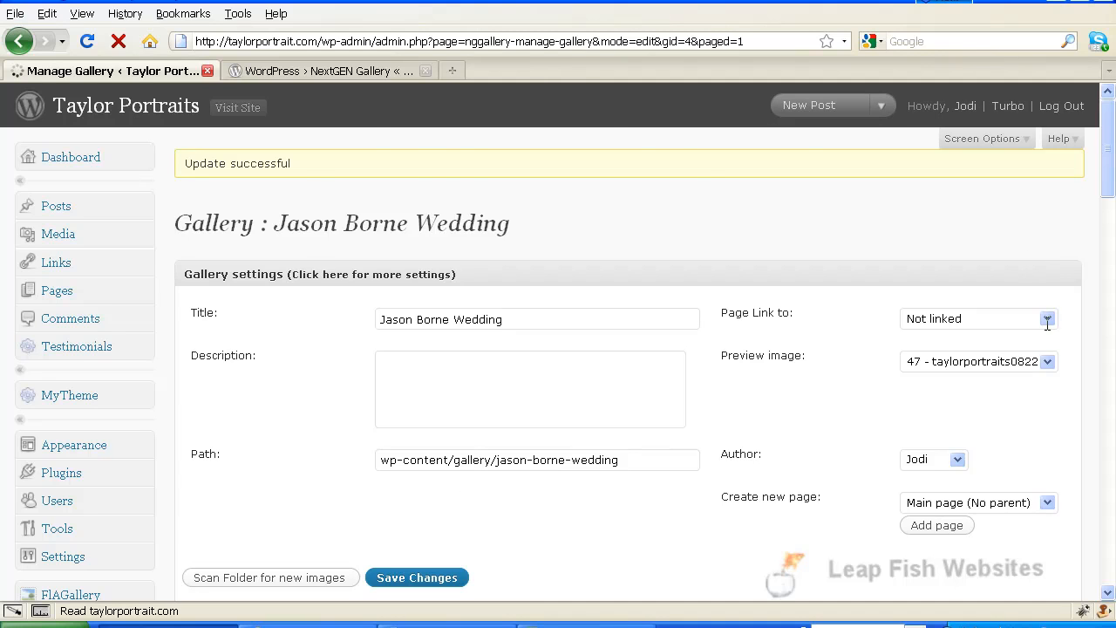
scroll(604, 353, up, 5)
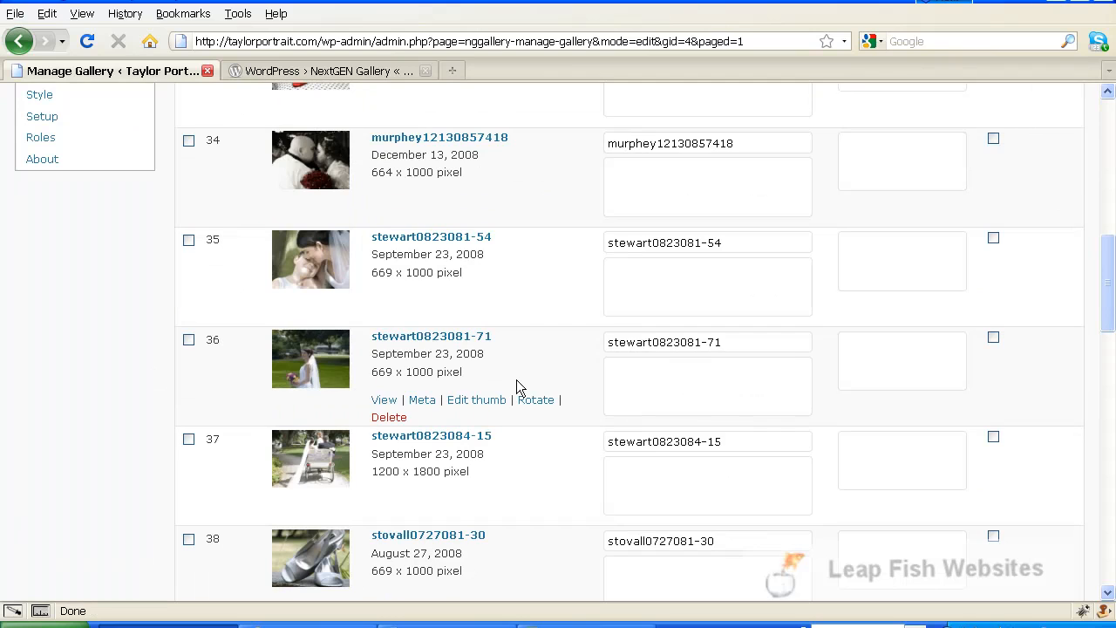
scroll(516, 388, up, 6)
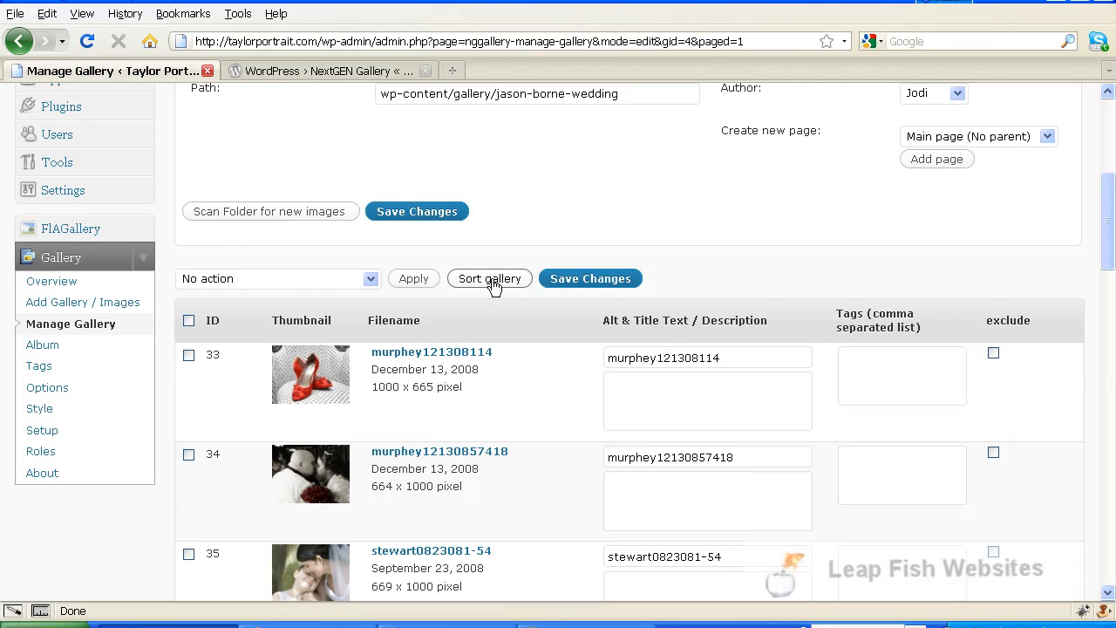
mouse_move(487, 479)
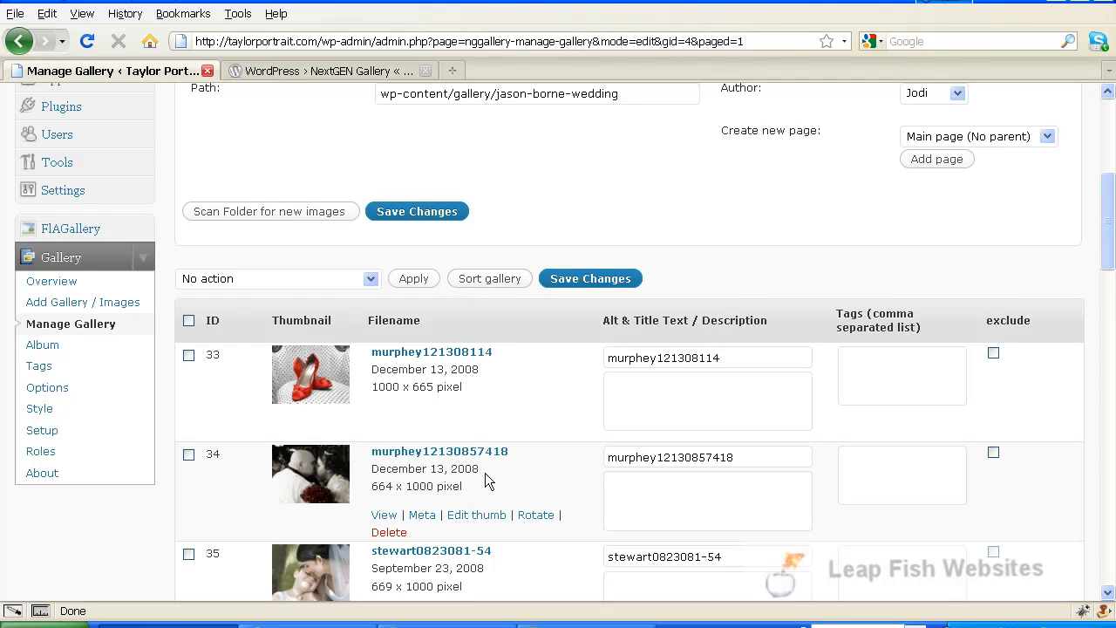
mouse_move(467, 402)
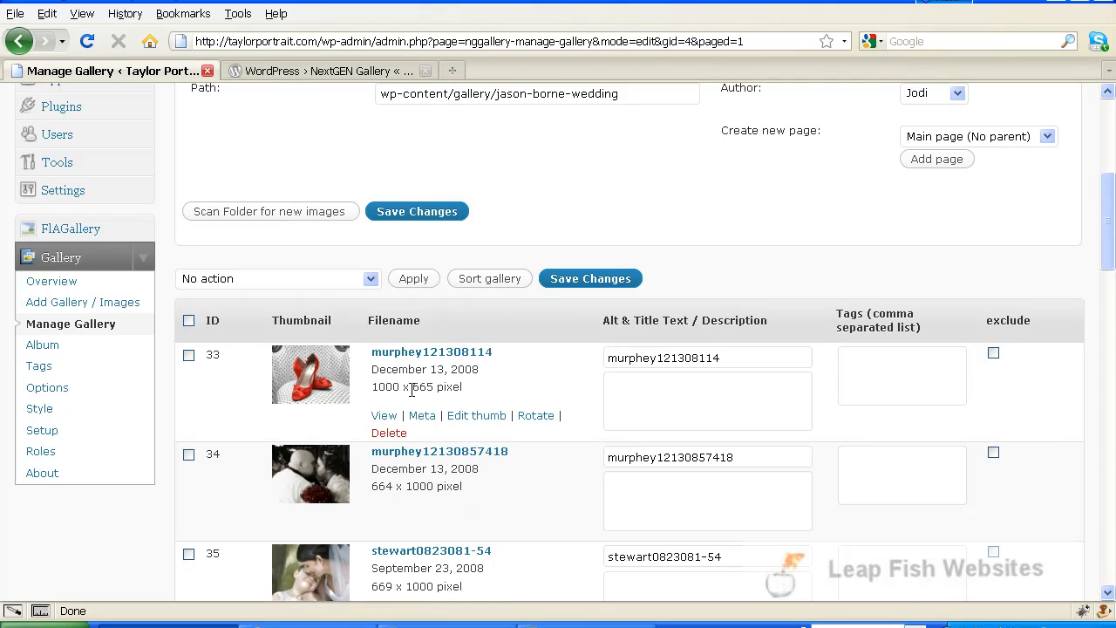
scroll(408, 390, down, 2)
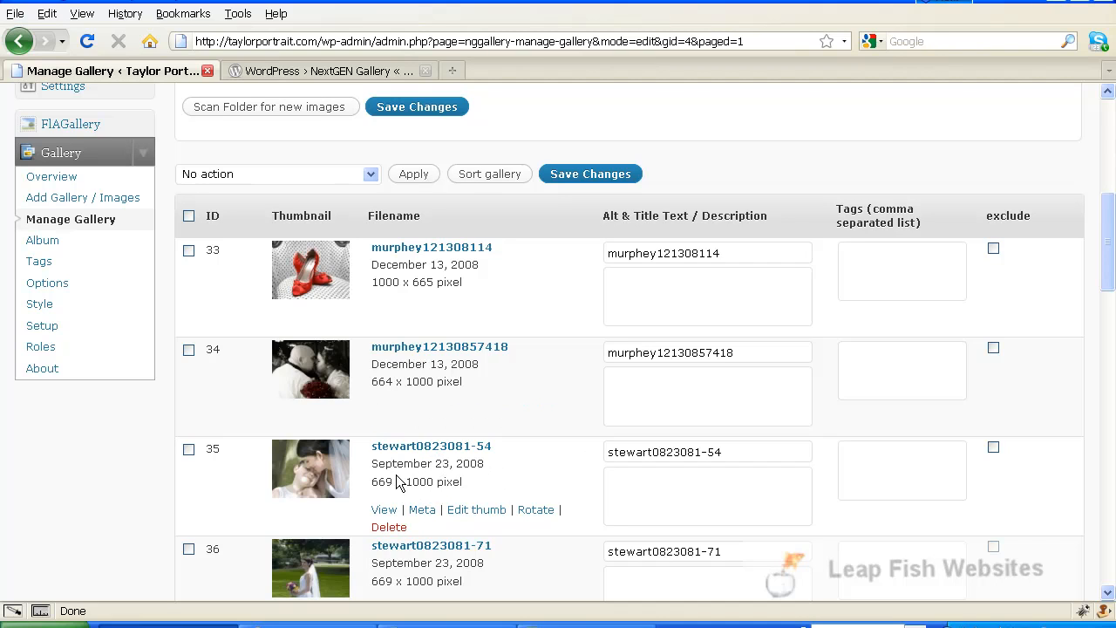
scroll(412, 469, down, 3)
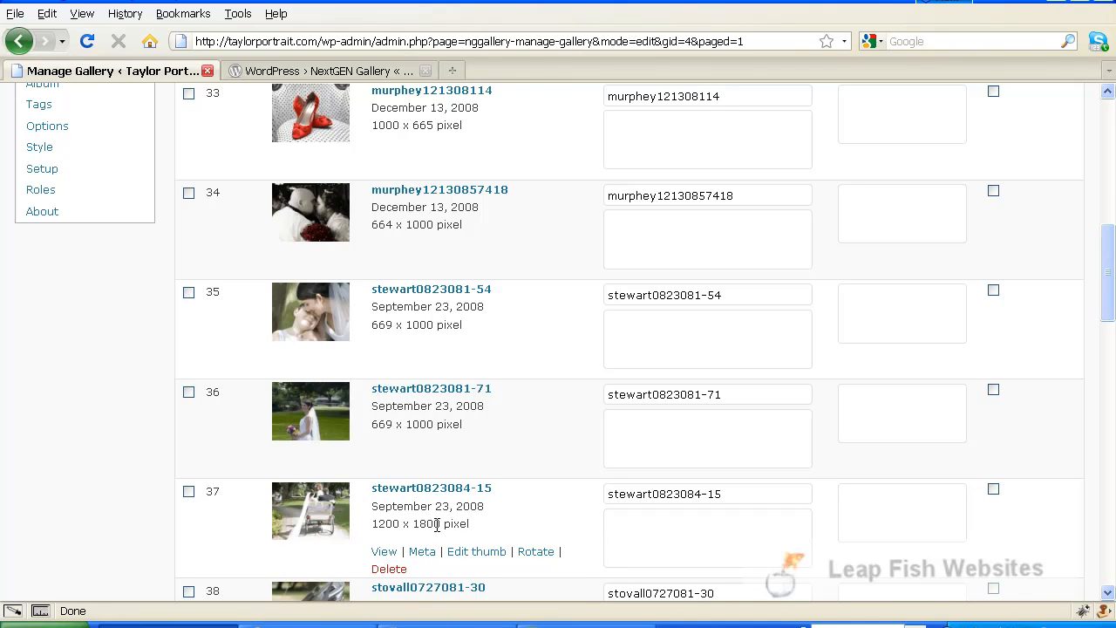
scroll(438, 523, down, 2)
scroll(440, 521, down, 4)
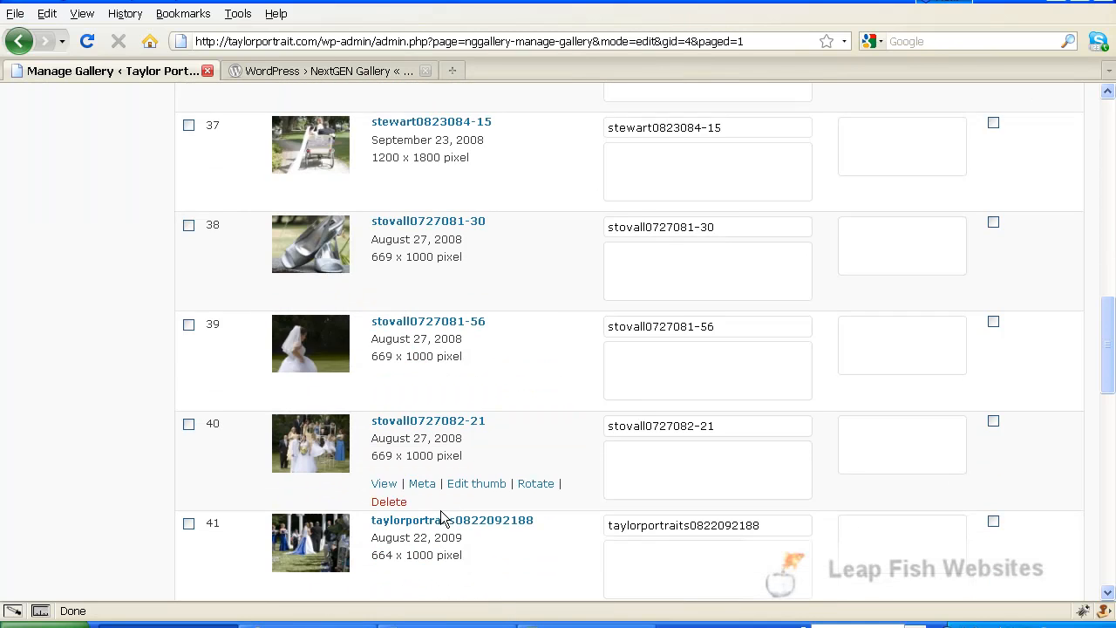
scroll(442, 518, down, 3)
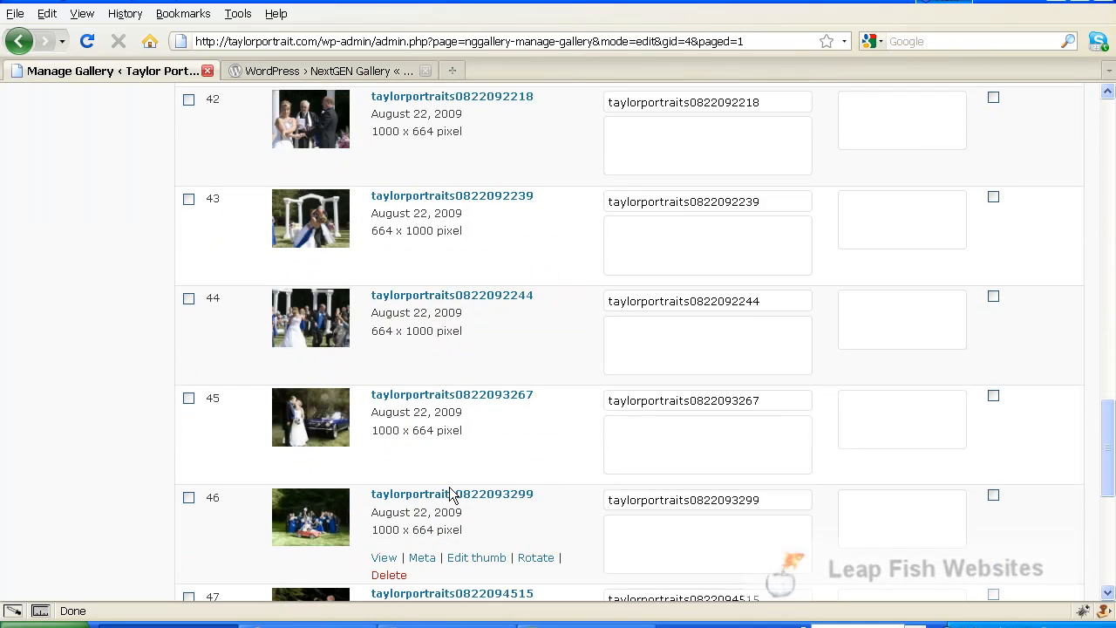
scroll(451, 493, down, 5)
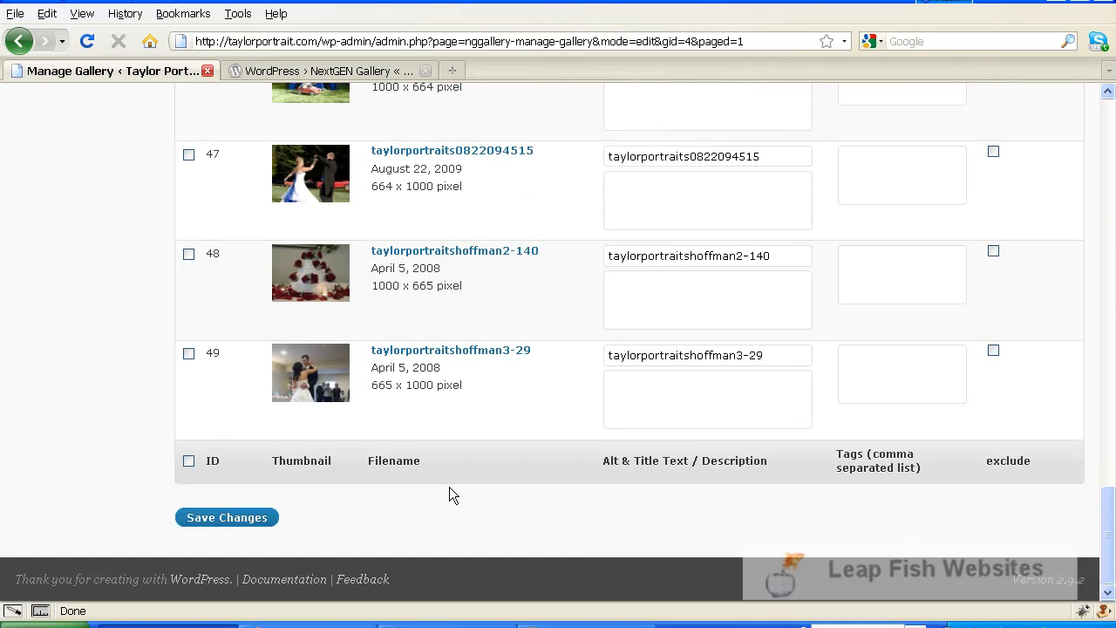
scroll(449, 486, up, 4)
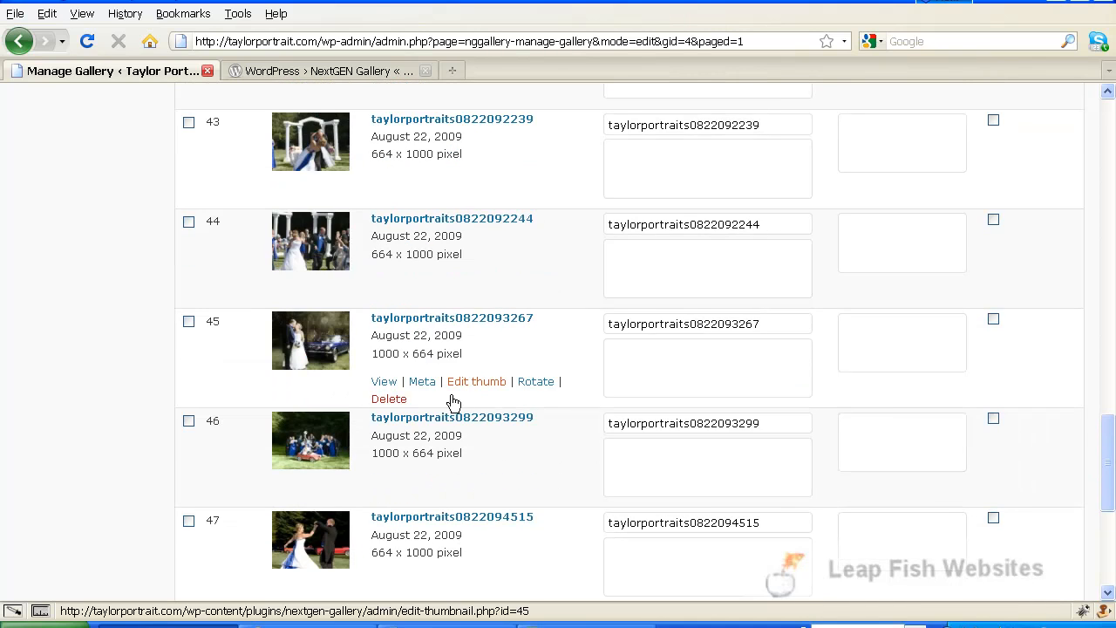
scroll(451, 399, up, 4)
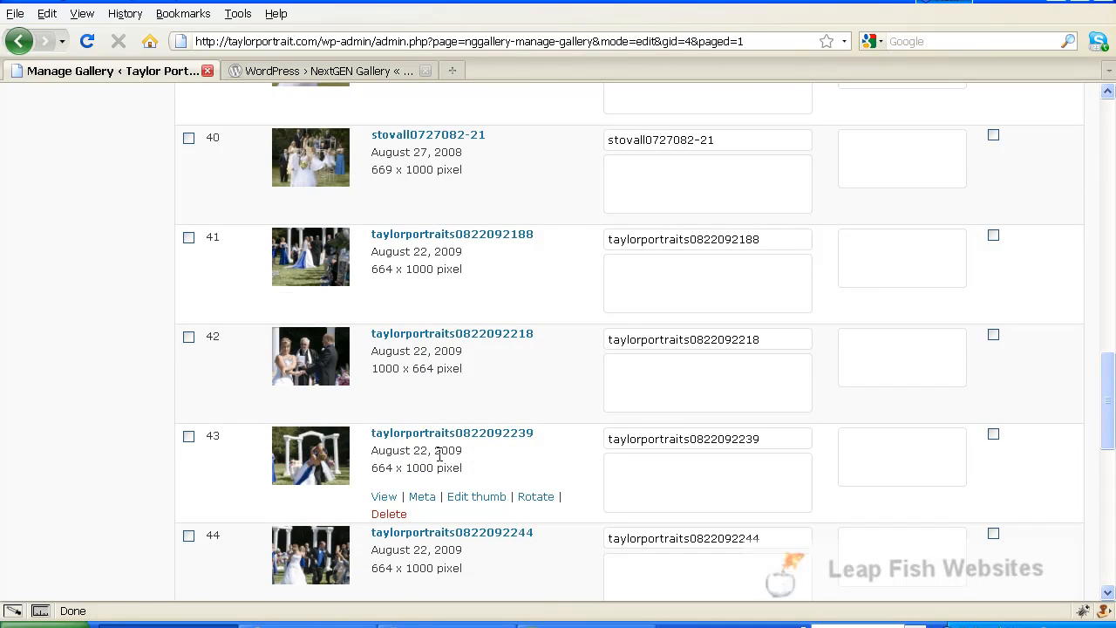
scroll(440, 455, up, 6)
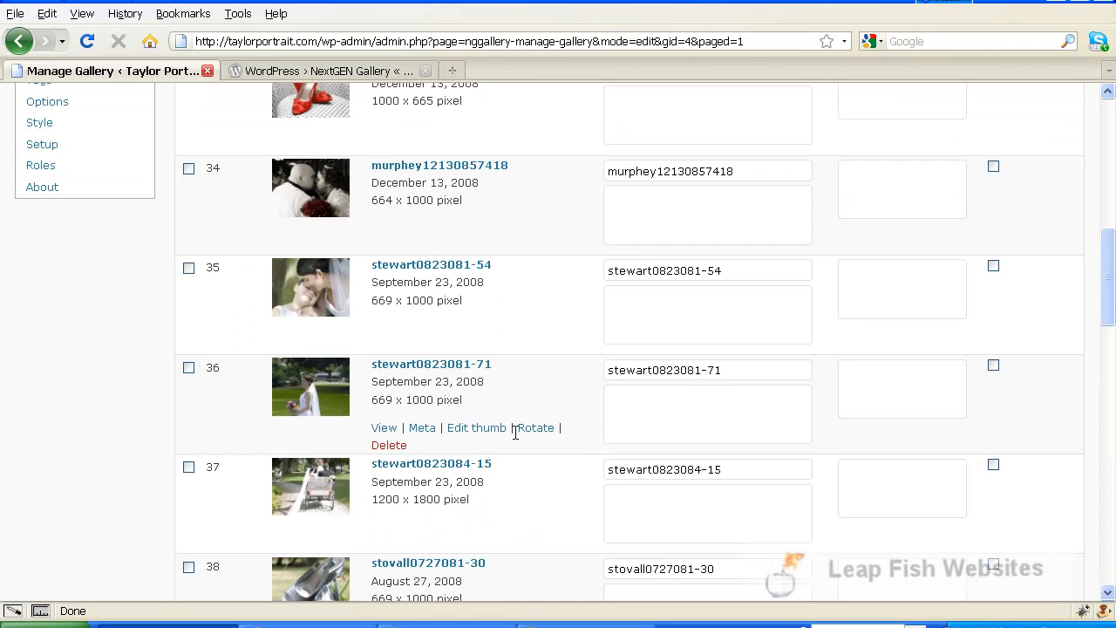
scroll(522, 436, up, 3)
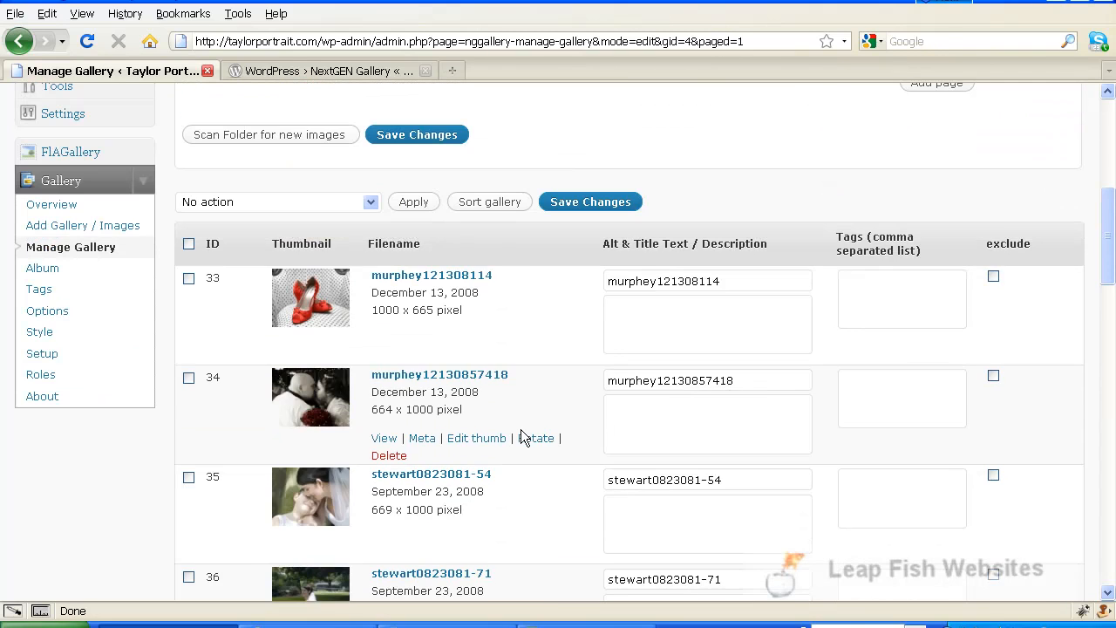
scroll(523, 437, up, 1)
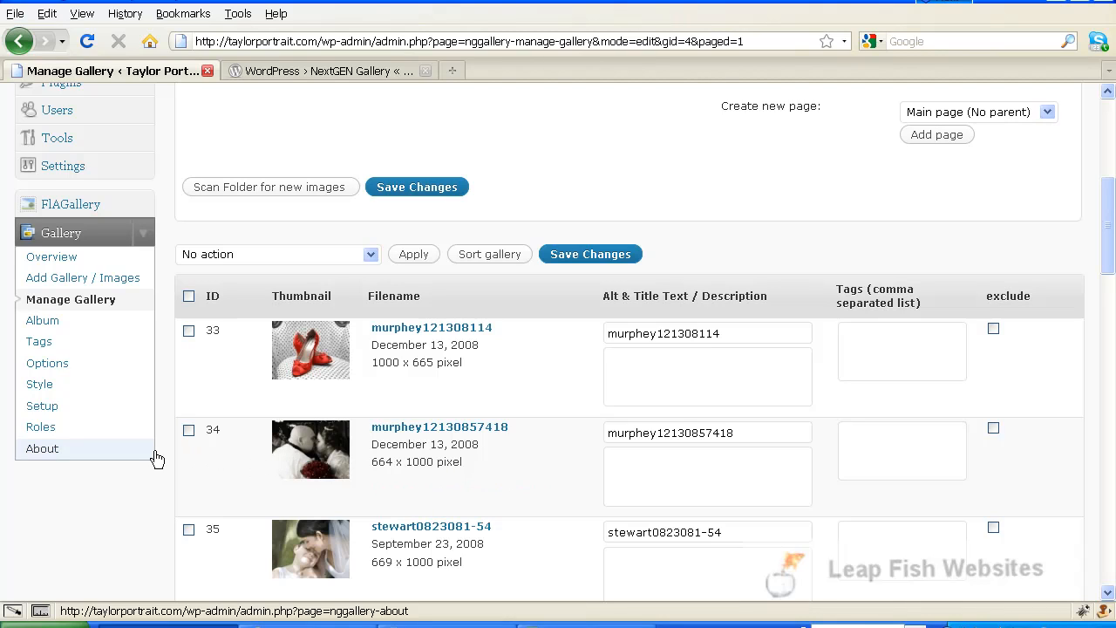
scroll(396, 442, up, 4)
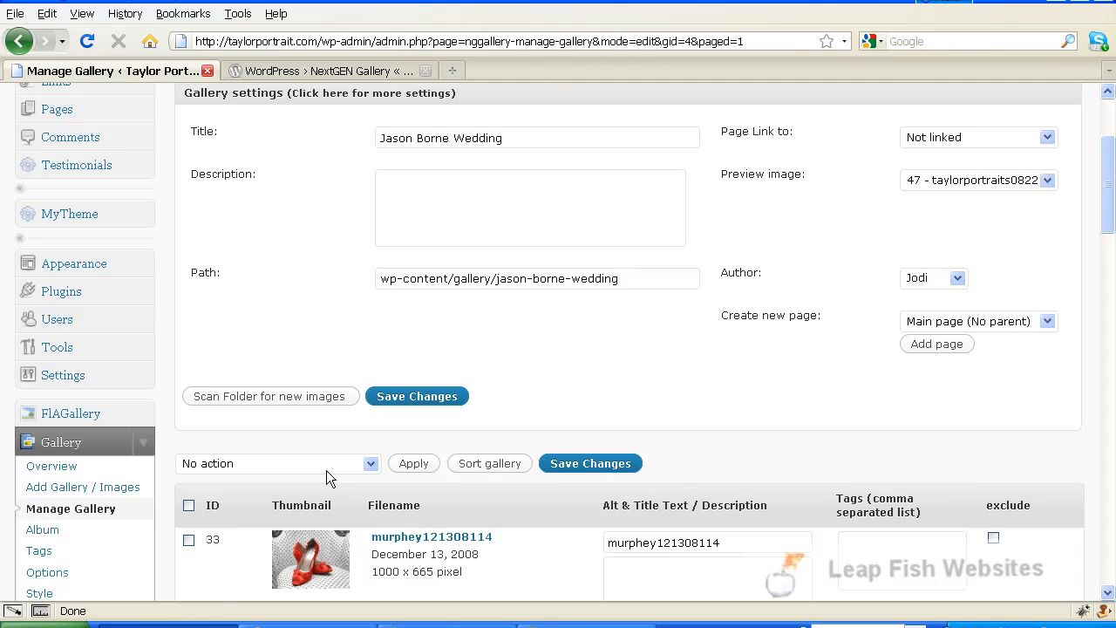
Step: Save the Jason Borne Wedding gallery changes, then go to Posts > Categories
click(412, 463)
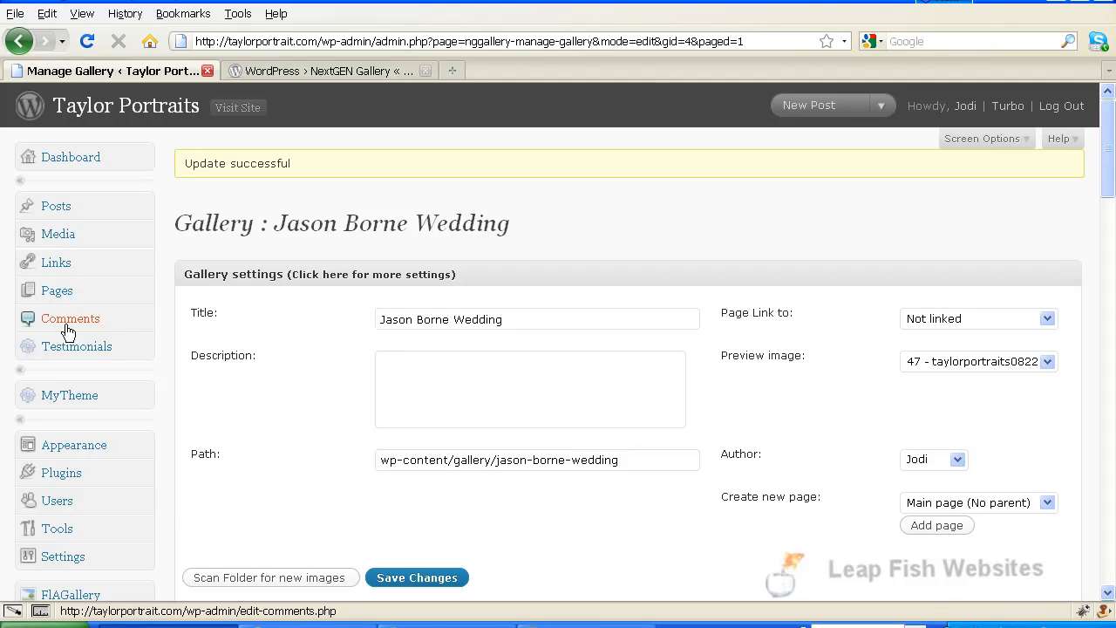
click(148, 210)
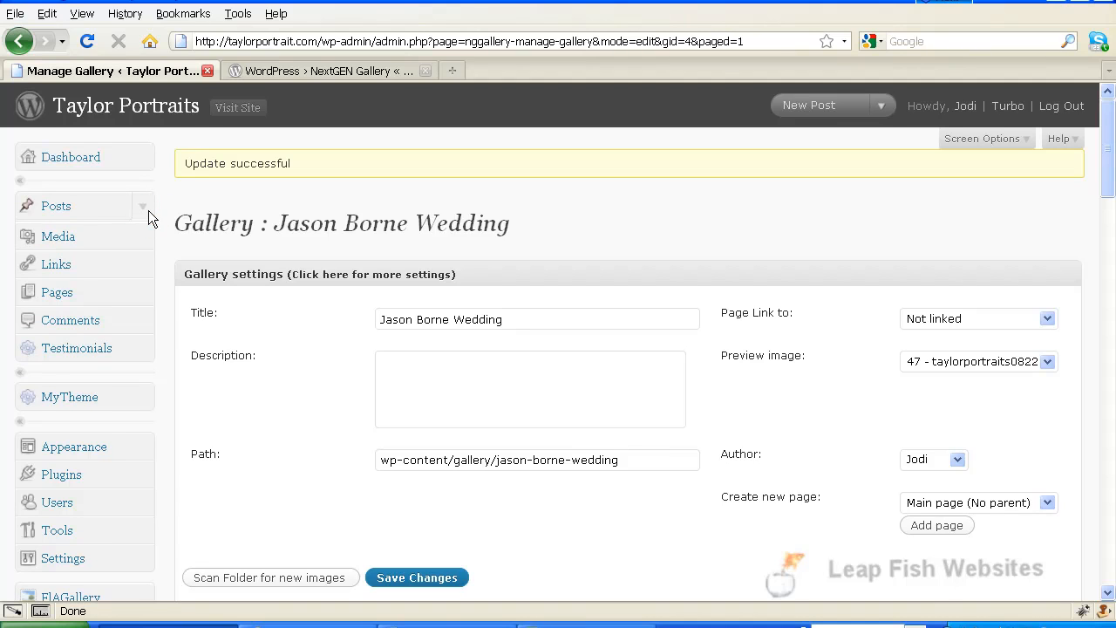
click(148, 210)
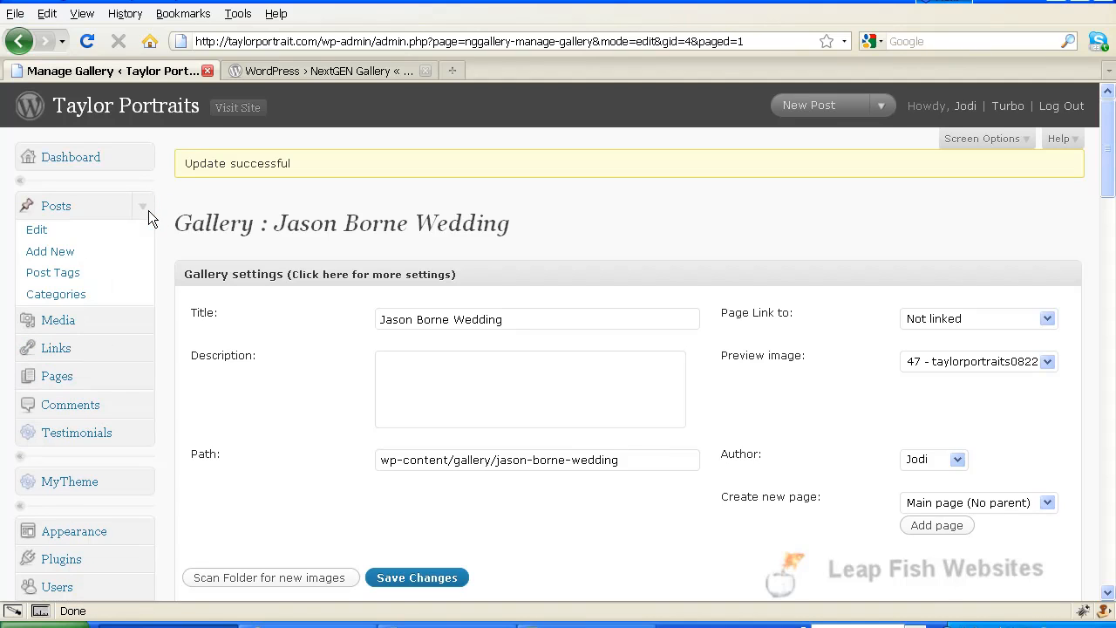
click(66, 295)
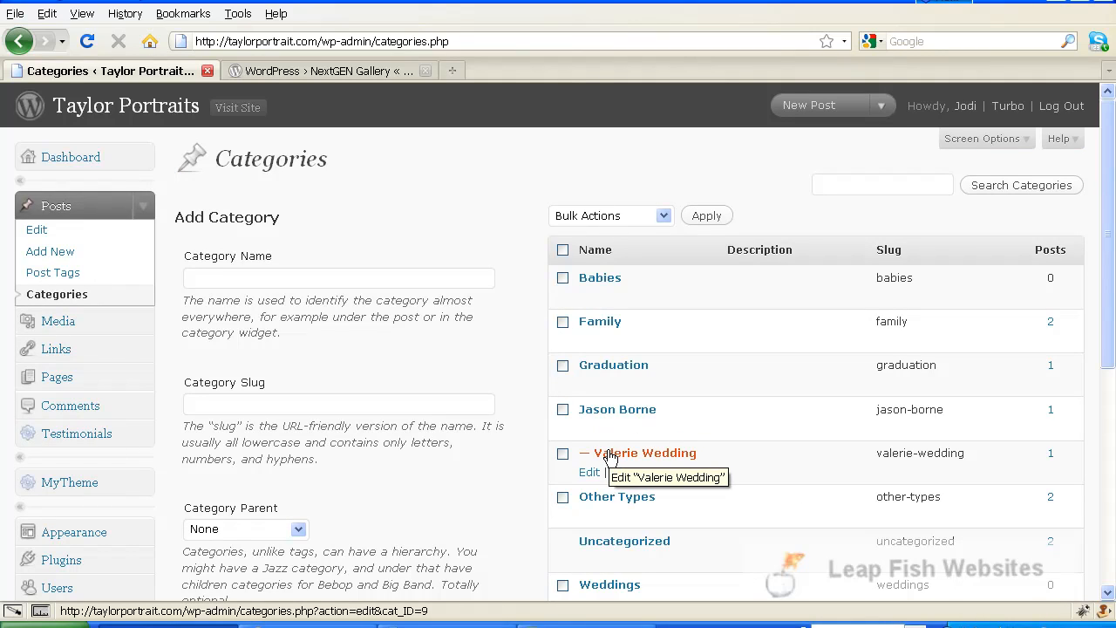
Step: Add a top-level category named 'Test Client 3' with slug 'test-client-3'
click(190, 280)
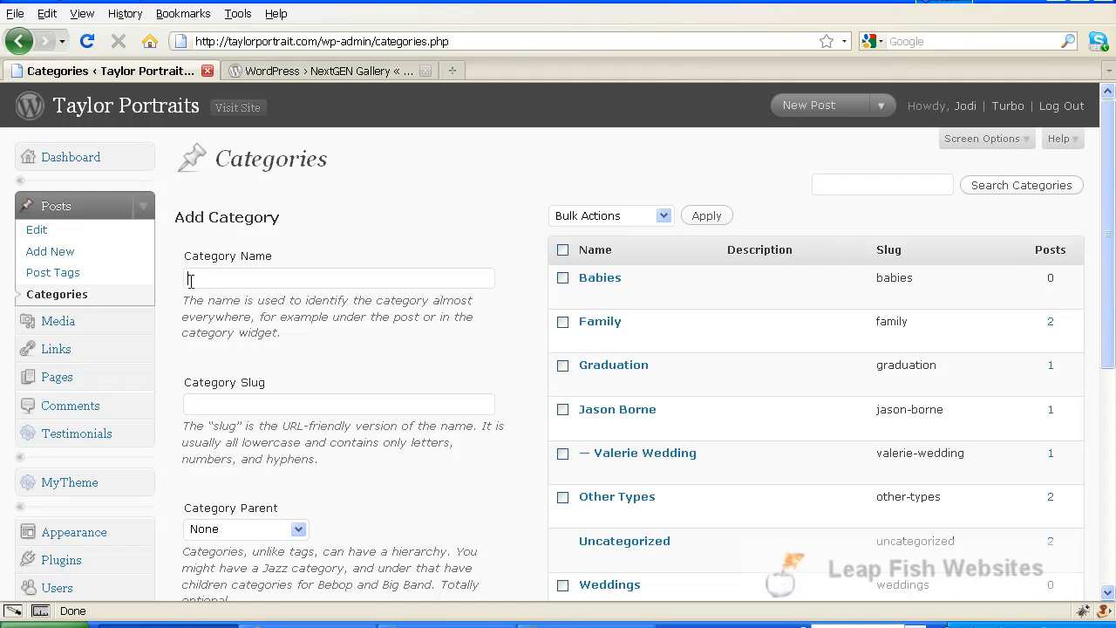
text(test- Client 3)
key(Tab)
text(test-client-3)
scroll(275, 410, down, 4)
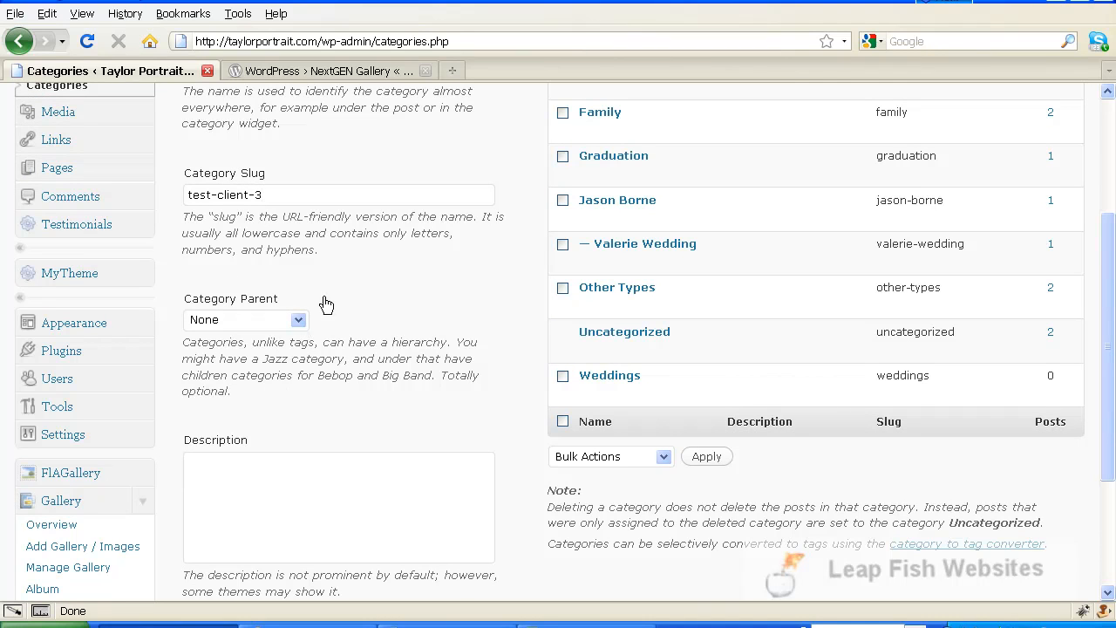
scroll(329, 301, up, 2)
scroll(336, 296, down, 5)
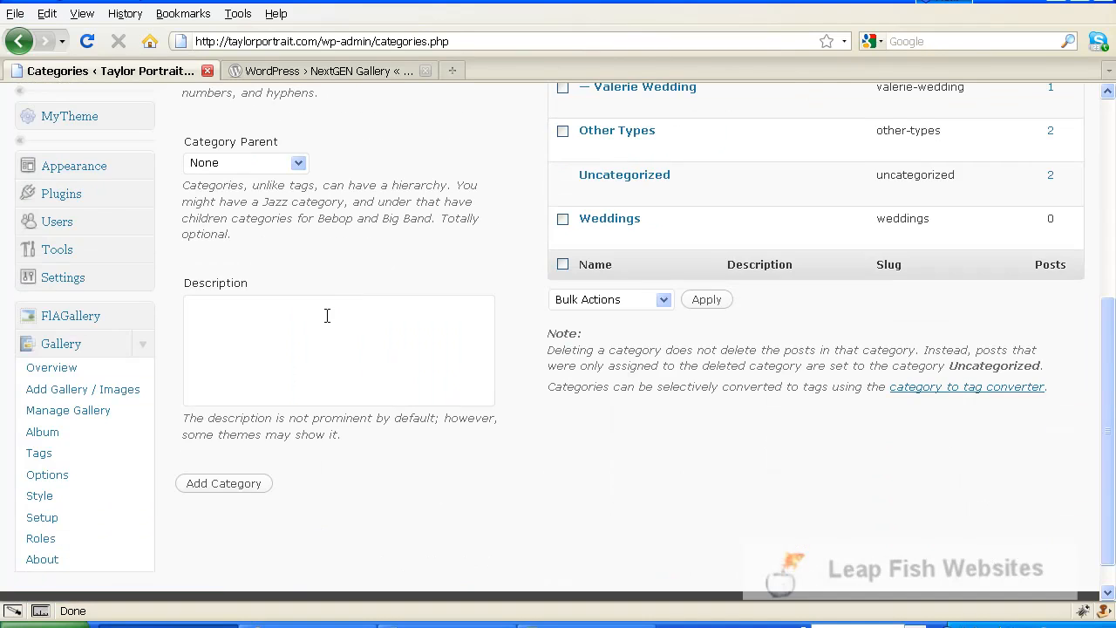
click(223, 490)
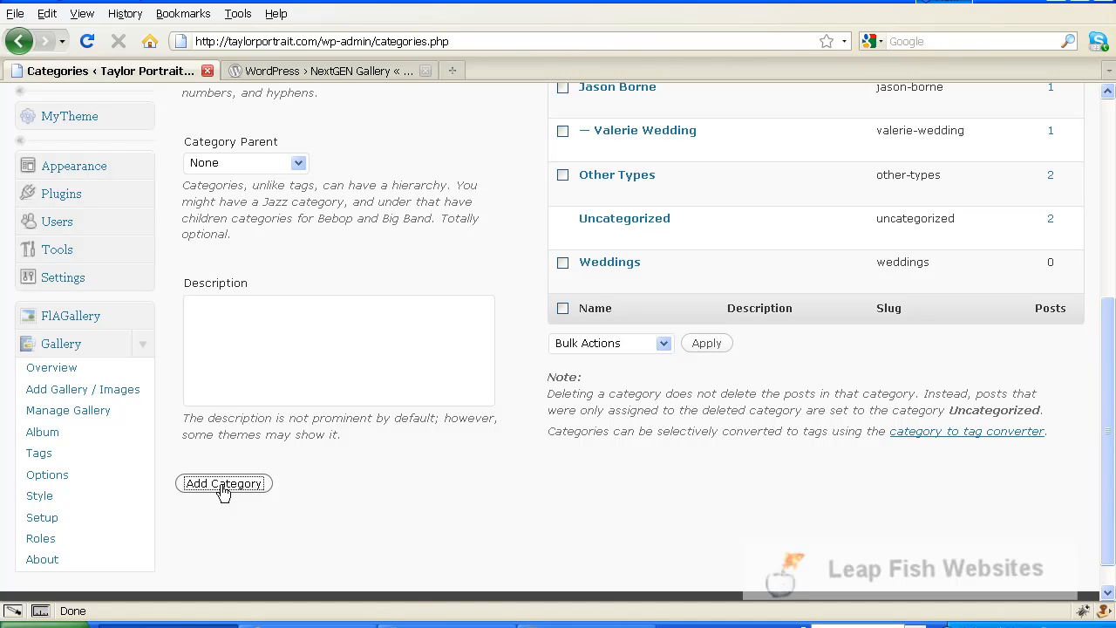
scroll(262, 473, up, 7)
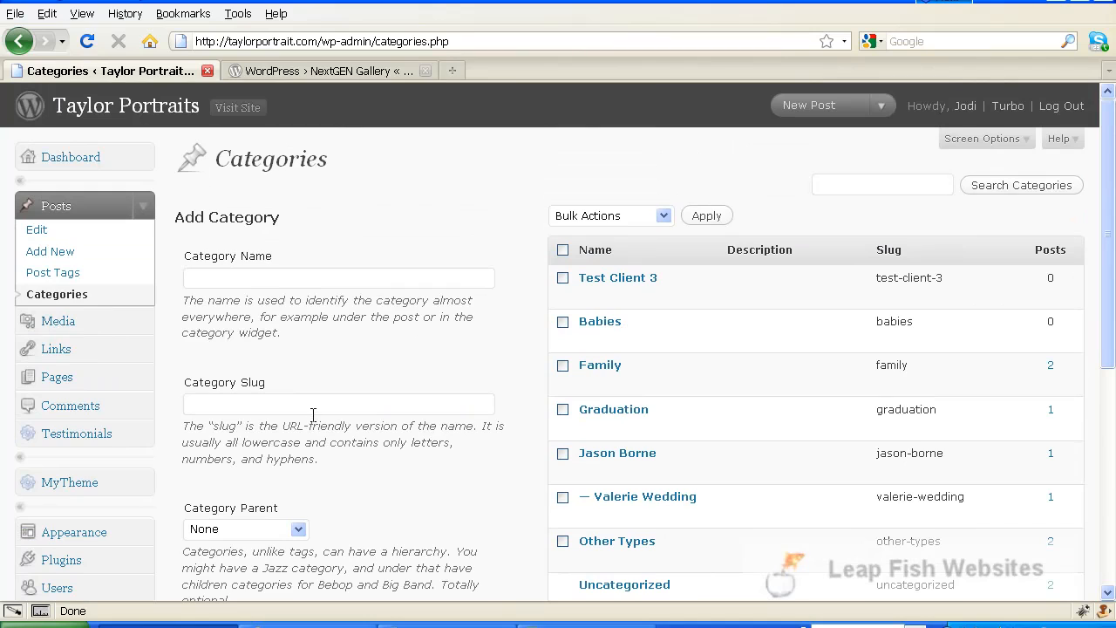
Step: Enter the new category name 'Sally Test Wedding' and slug 'sally-test-weddding'
click(193, 277)
text(Gal)
text(ly Test)
text( 3)
text( Wedding)
text(sally)
text(-t)
key(BackSpace)
text(e)
key(BackSpace)
text(test)
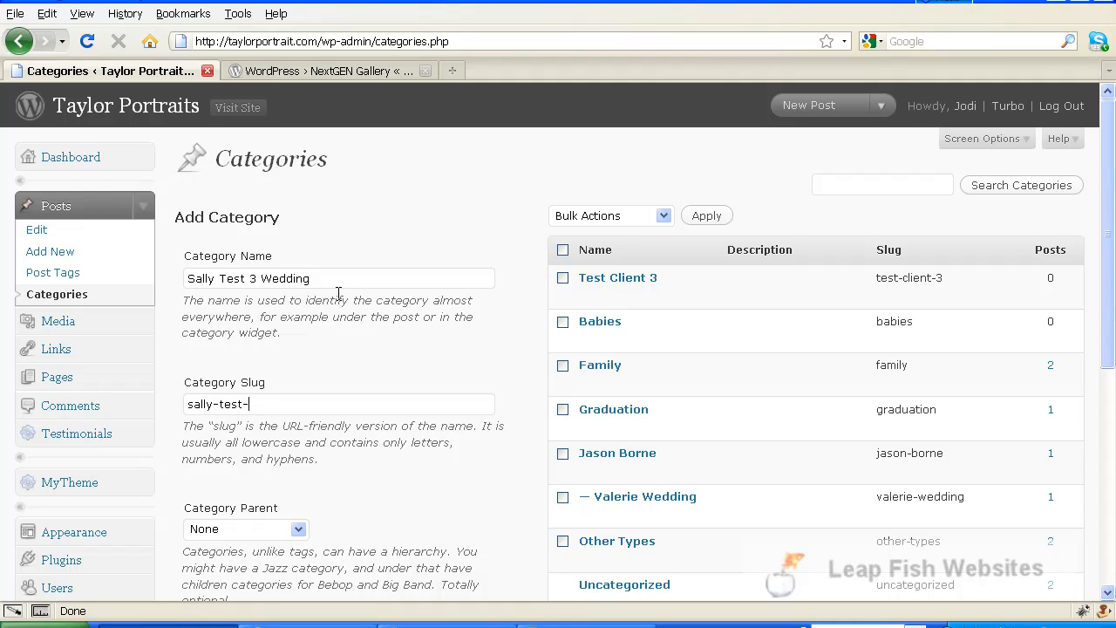
text(-weddding)
click(253, 278)
key(BackSpace)
key(BackSpace)
Step: Set Test Client 3 as the category's parent and add the category
scroll(217, 432, down, 2)
scroll(219, 399, down, 2)
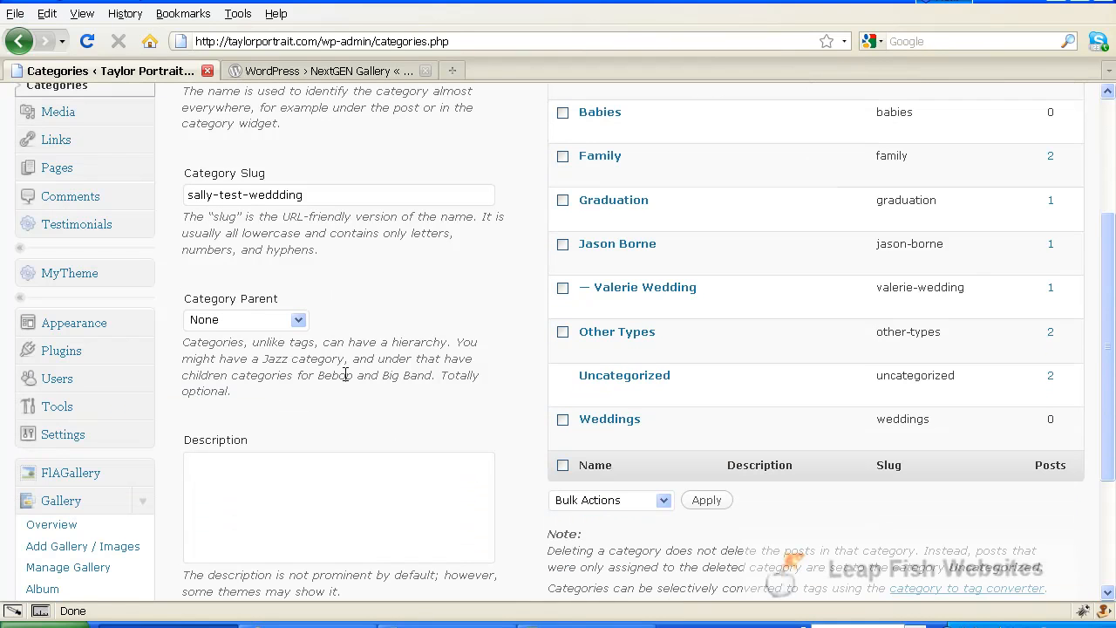
click(299, 321)
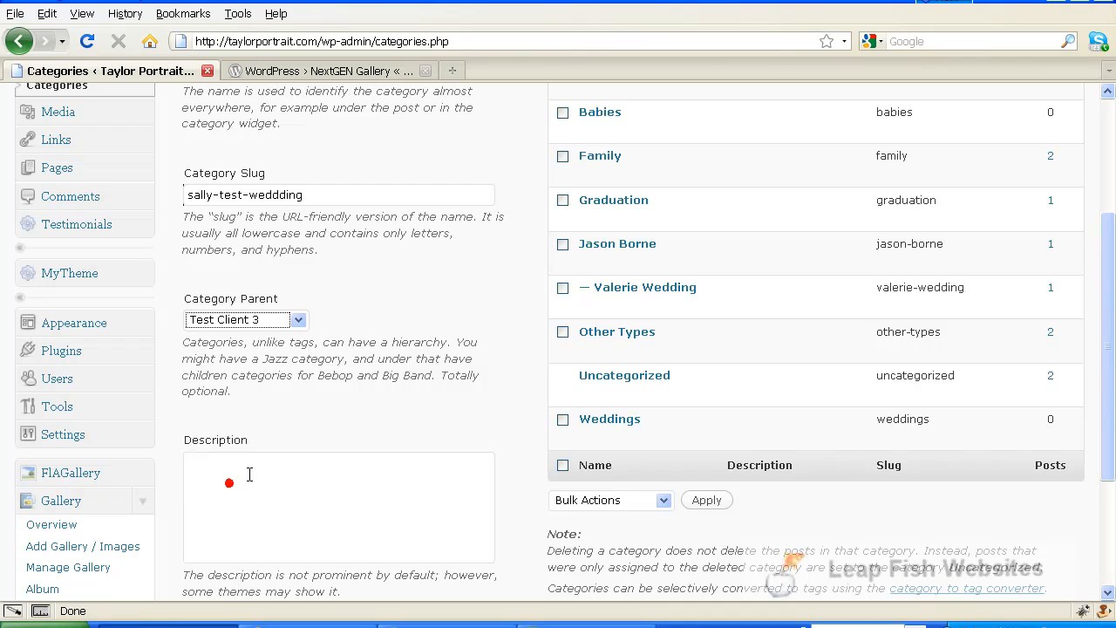
scroll(294, 392, down, 4)
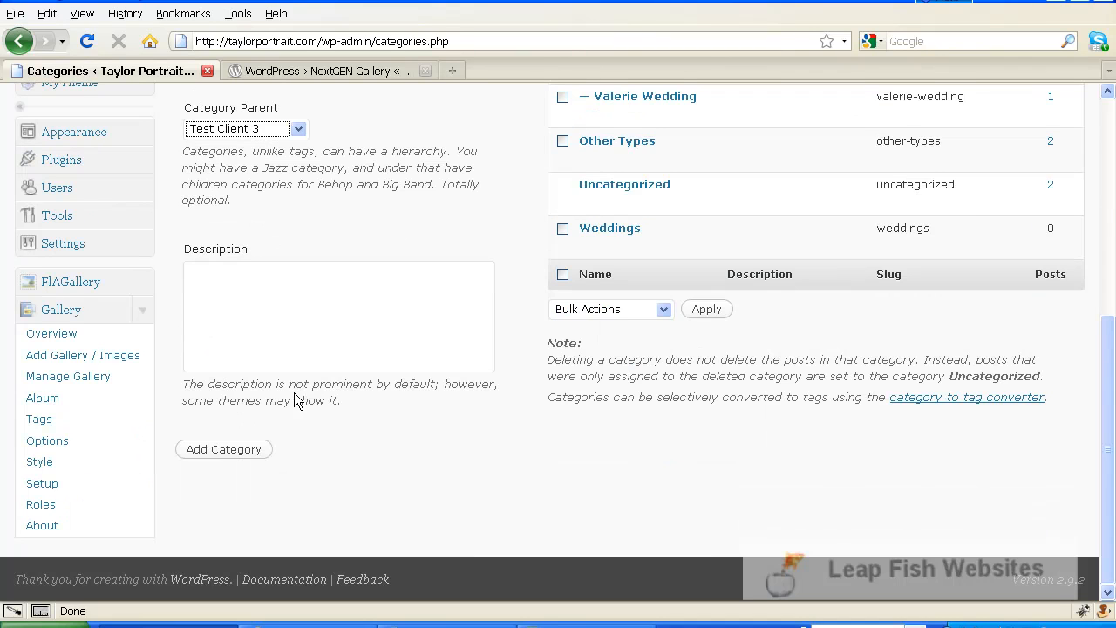
click(221, 450)
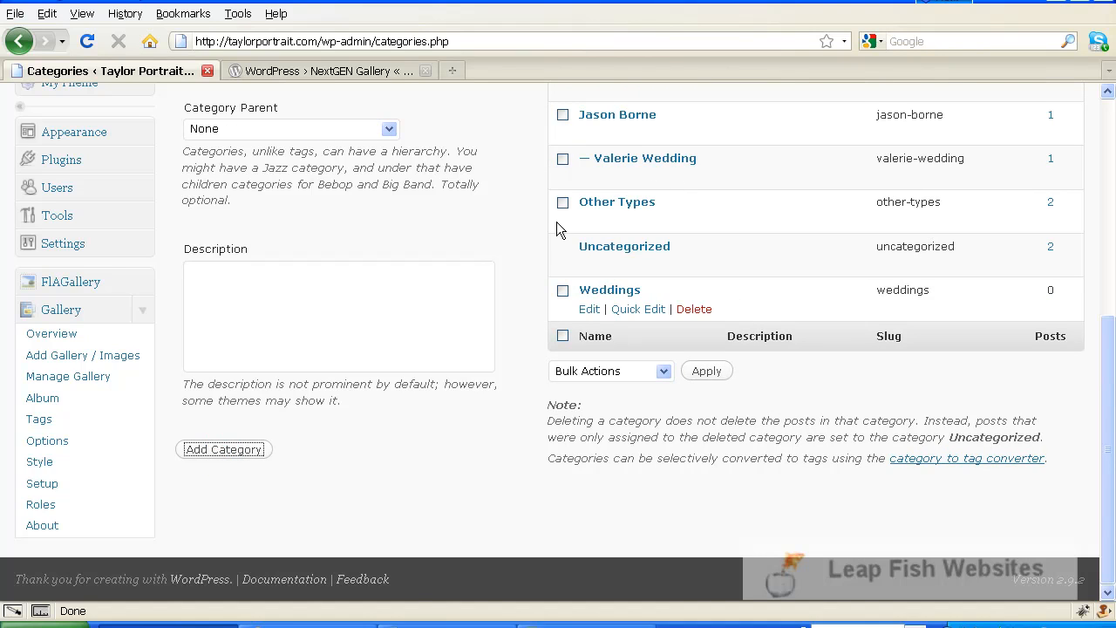
scroll(1088, 309, up, 7)
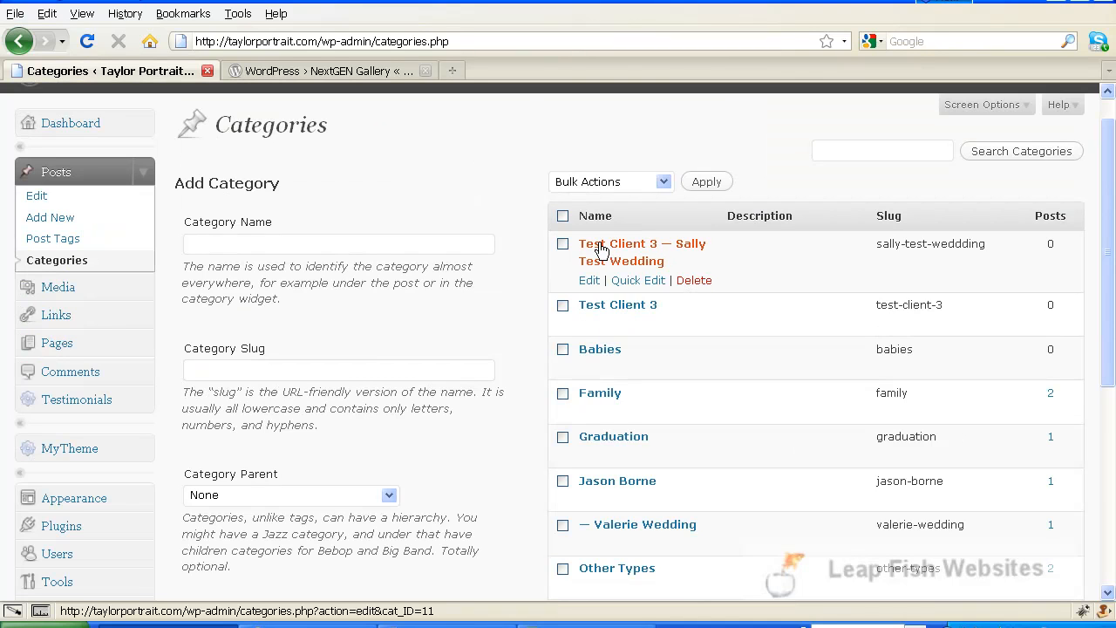
scroll(662, 261, down, 2)
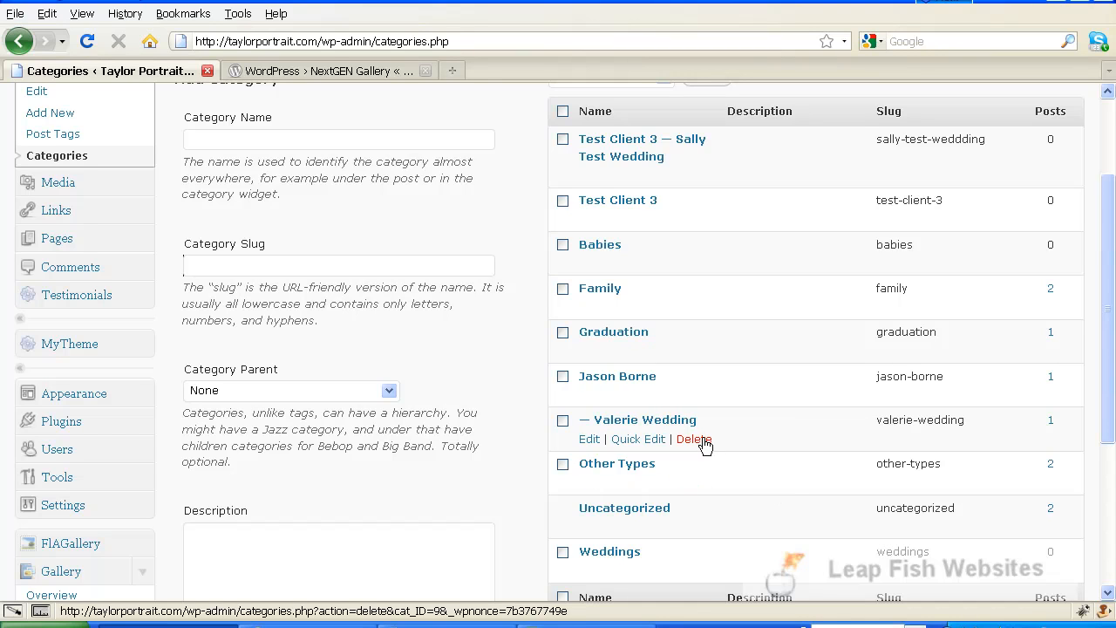
scroll(648, 406, up, 3)
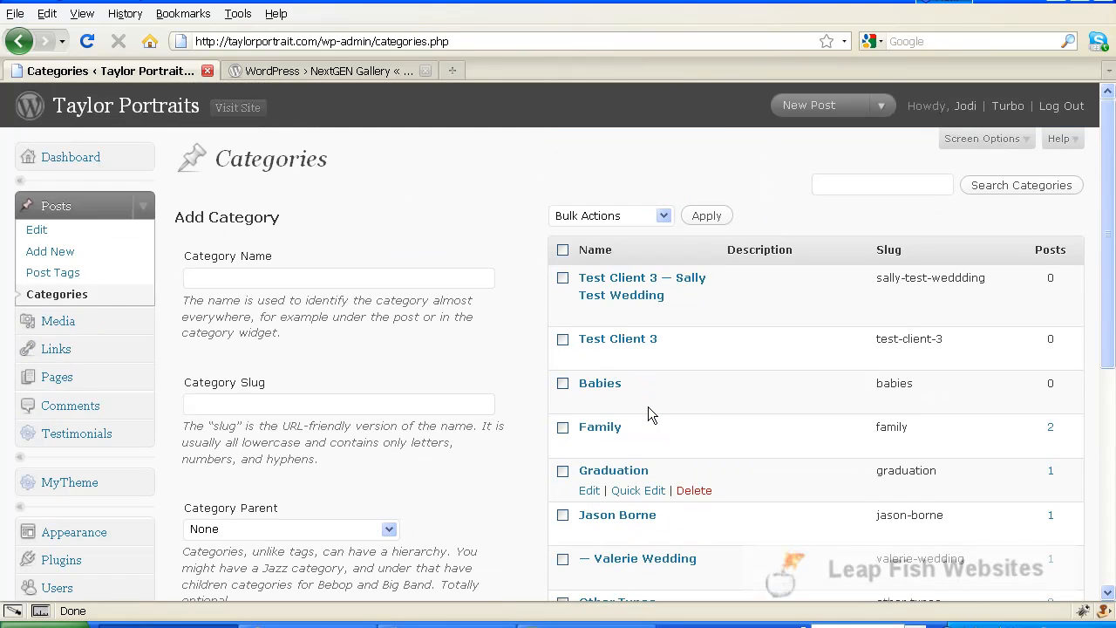